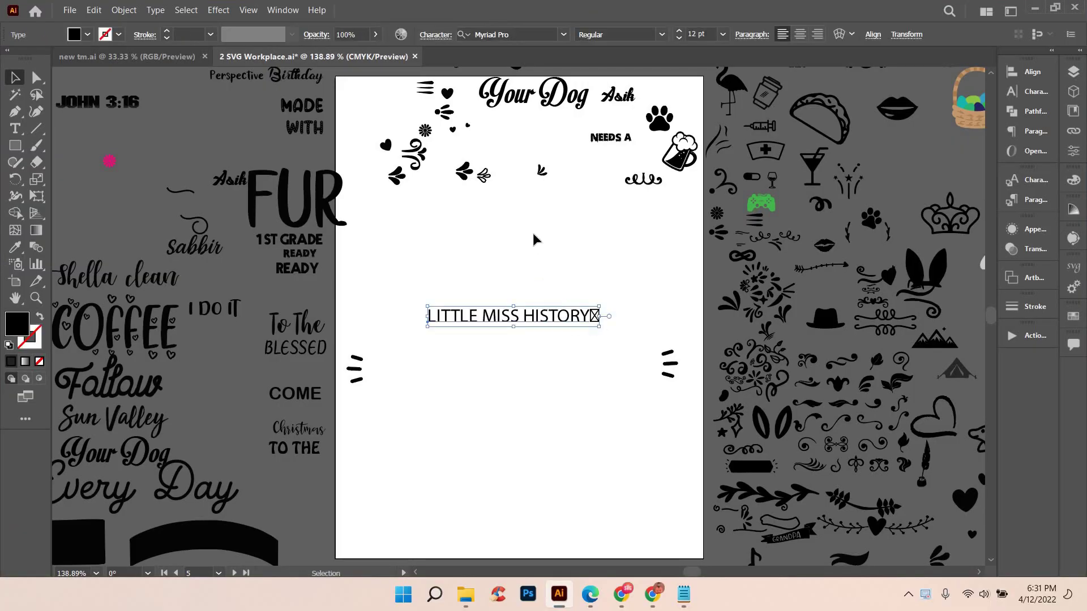
- Reposition the LITTLE MISS HISTORY text and delete the stray character after HISTORY
left_click_drag(592, 324, 576, 242)
double_click(573, 234)
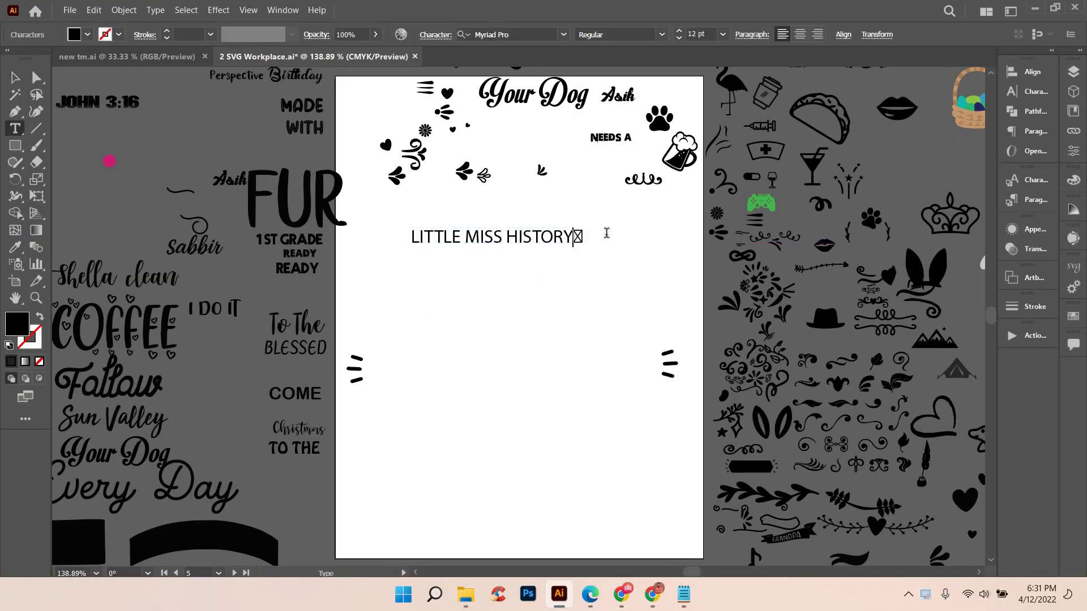
key("BackSpace")
left_click(13, 78)
left_click_drag(552, 247, 585, 251)
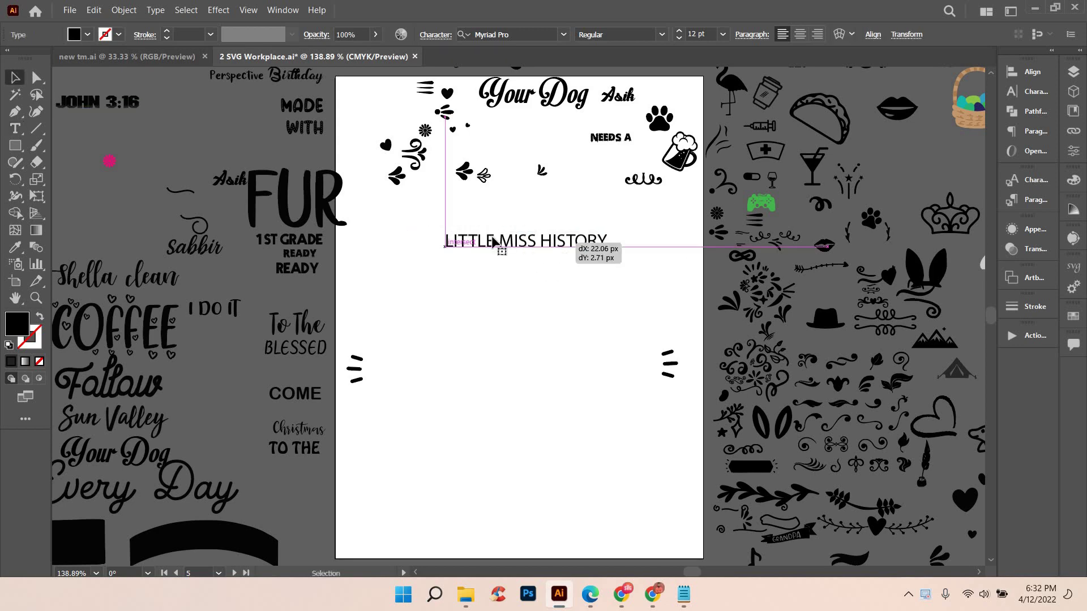
- Cut MISS from the line and paste it as its own text object below
double_click(496, 239)
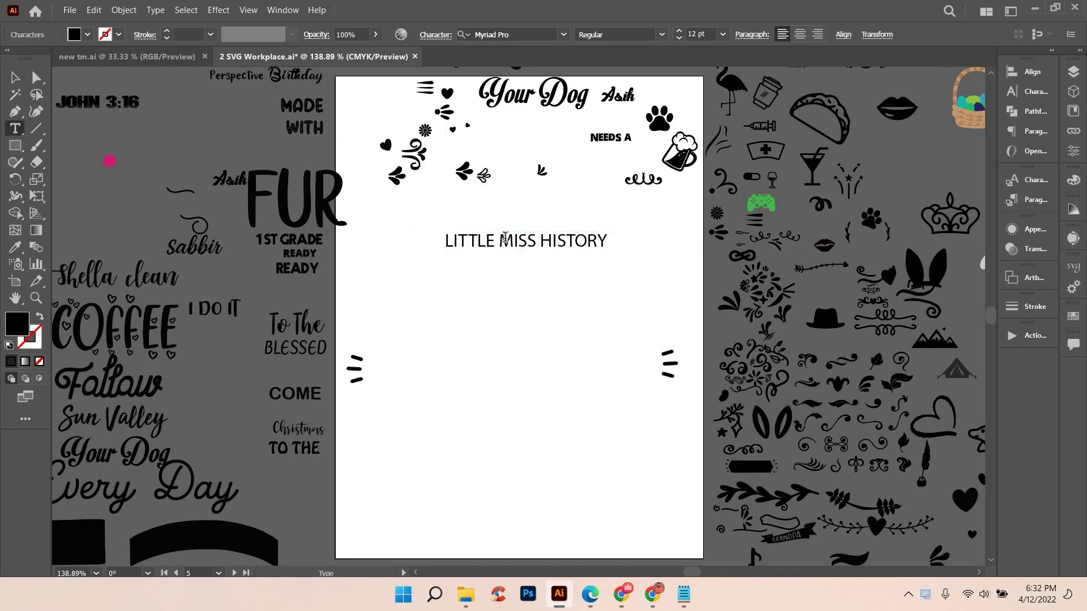
left_click(528, 234, "shift")
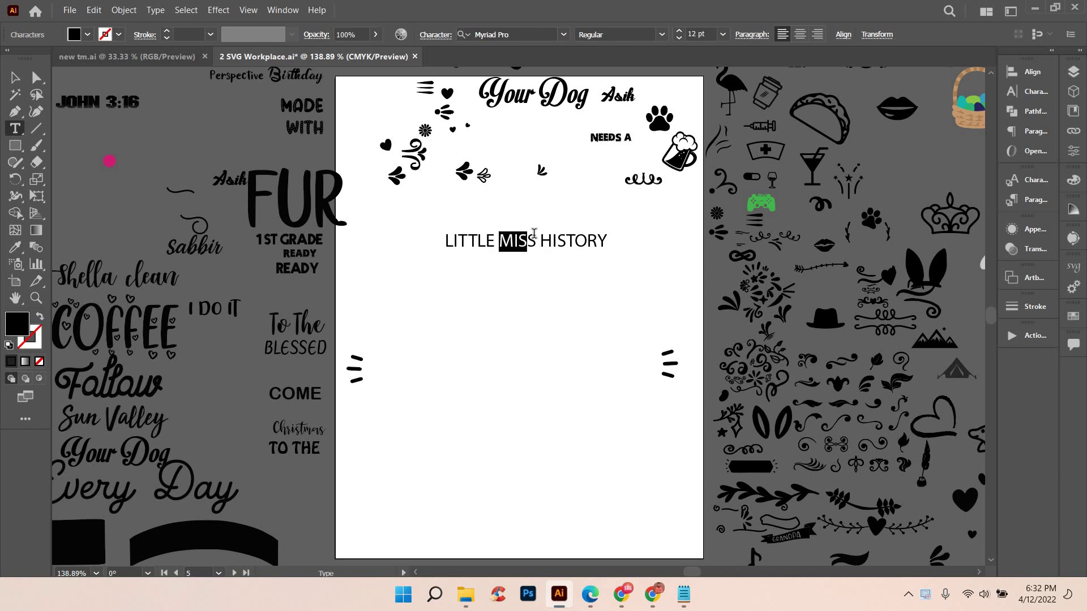
key("ctrl")
key("BackSpace")
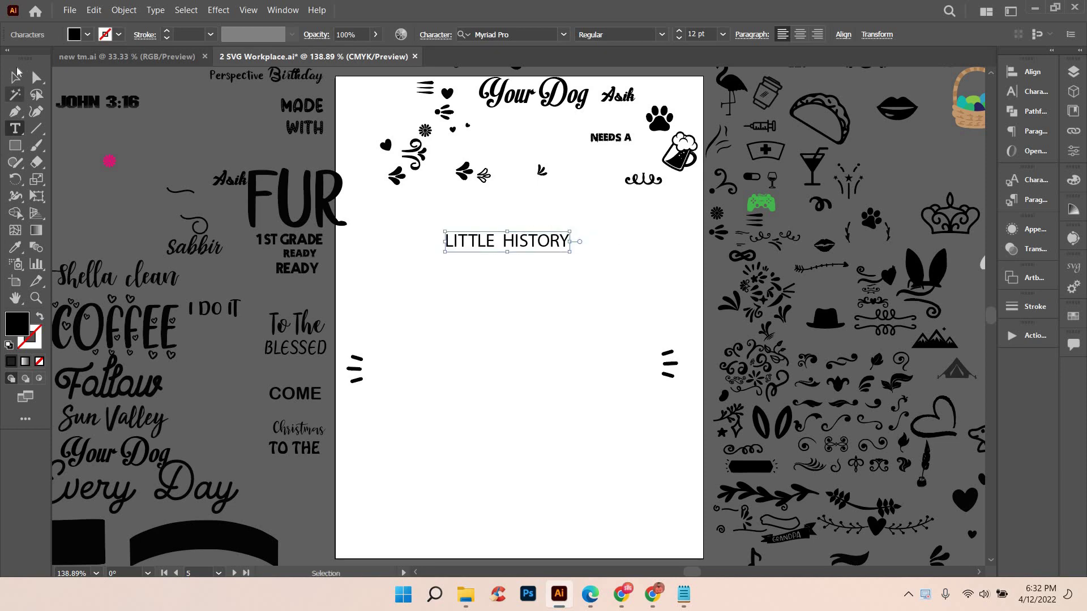
left_click(17, 79)
key("ctrl+v")
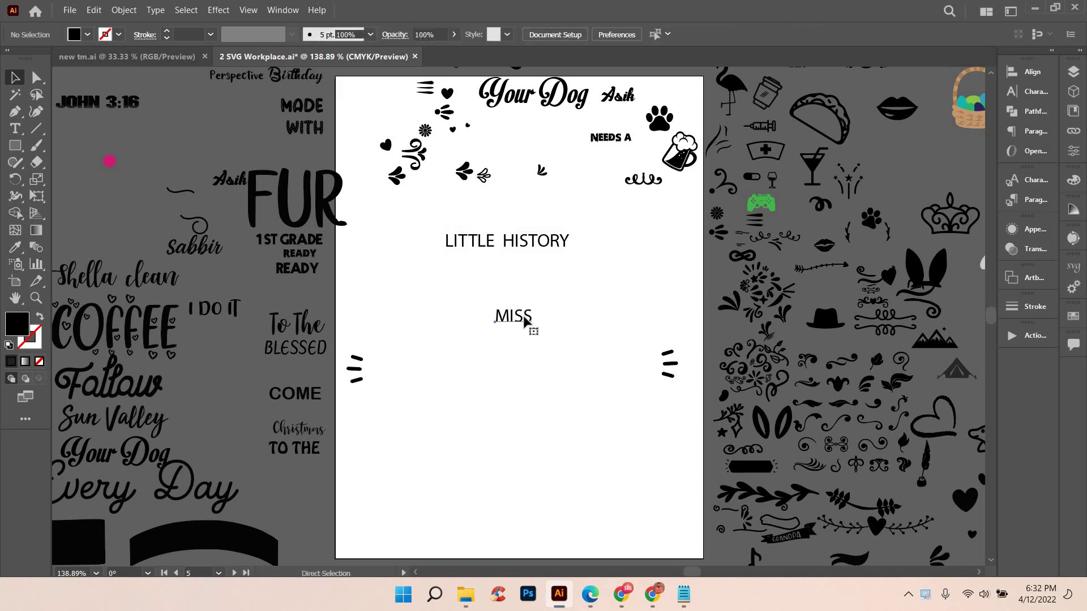
left_click_drag(518, 316, 499, 279)
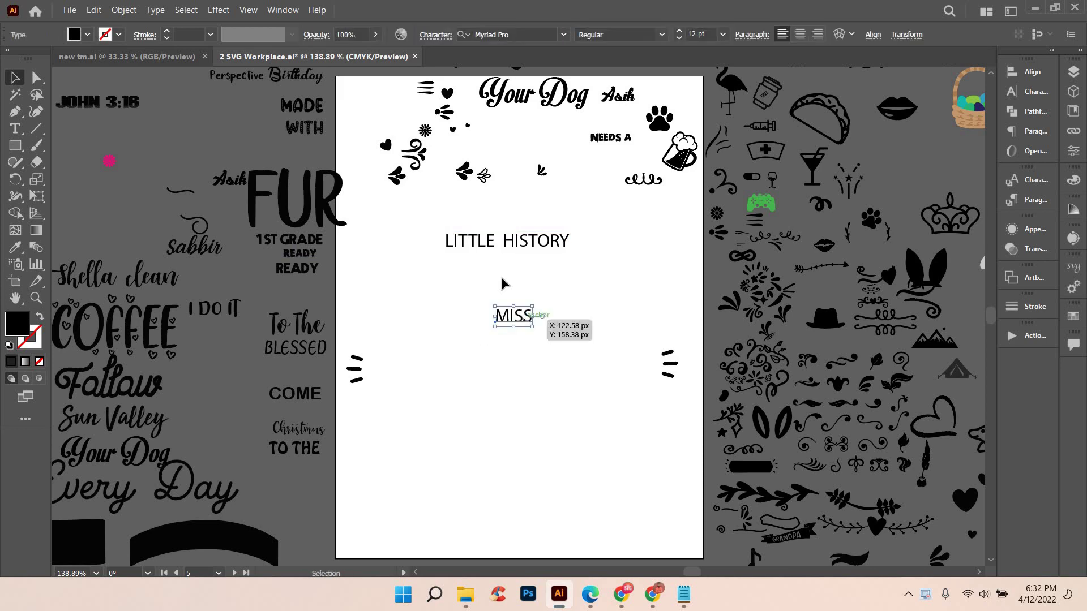
- Cut HISTORY into its own text object below MISS and stagger the three words
key("t")
left_click(506, 240)
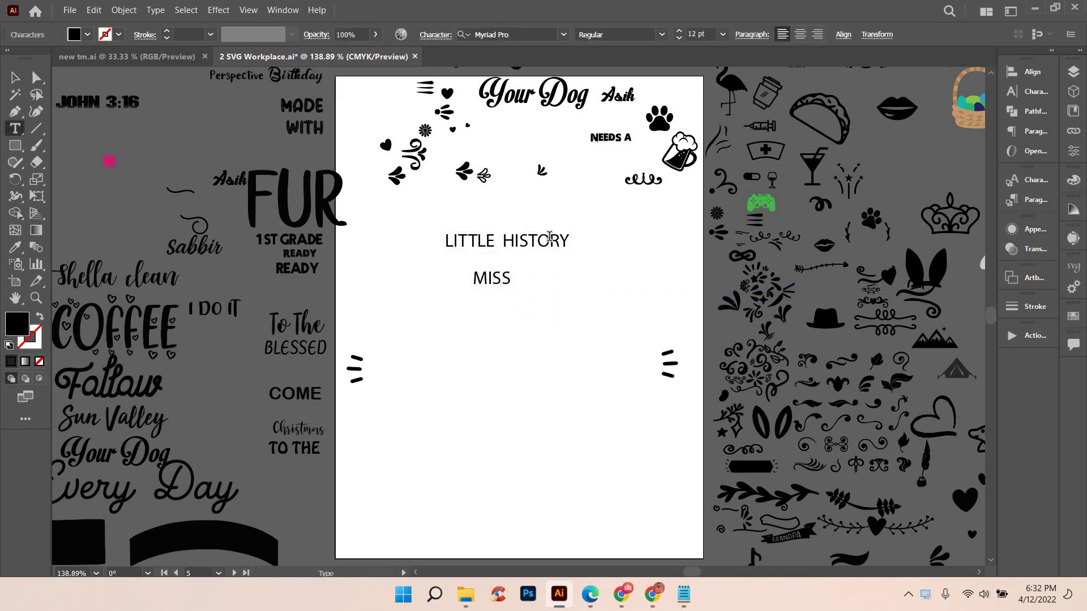
left_click_drag(502, 240, 571, 240)
key("ctrl+c")
key("BackSpace")
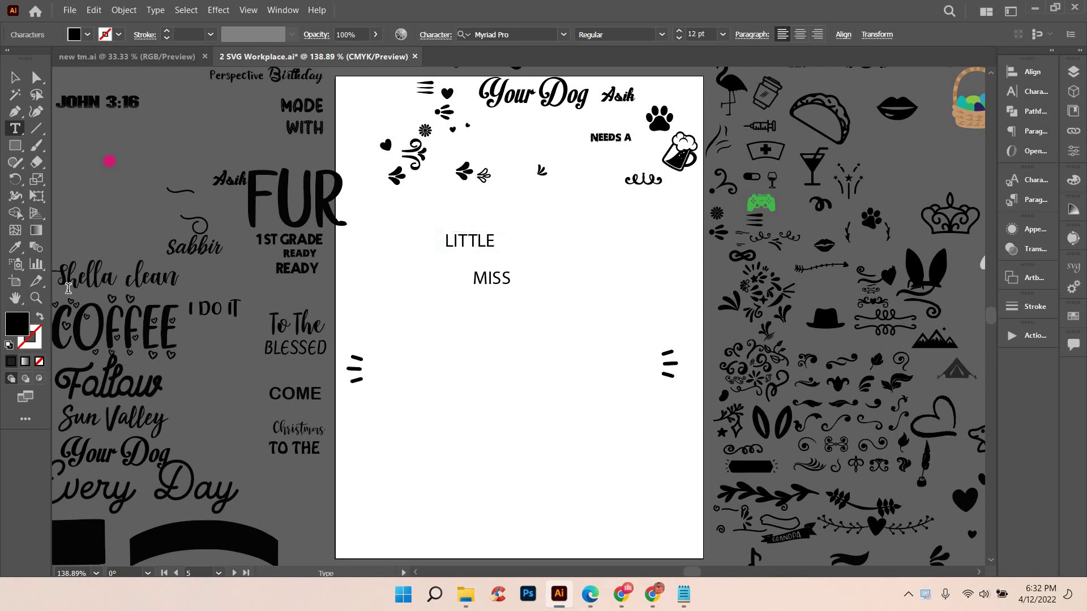
left_click(14, 77)
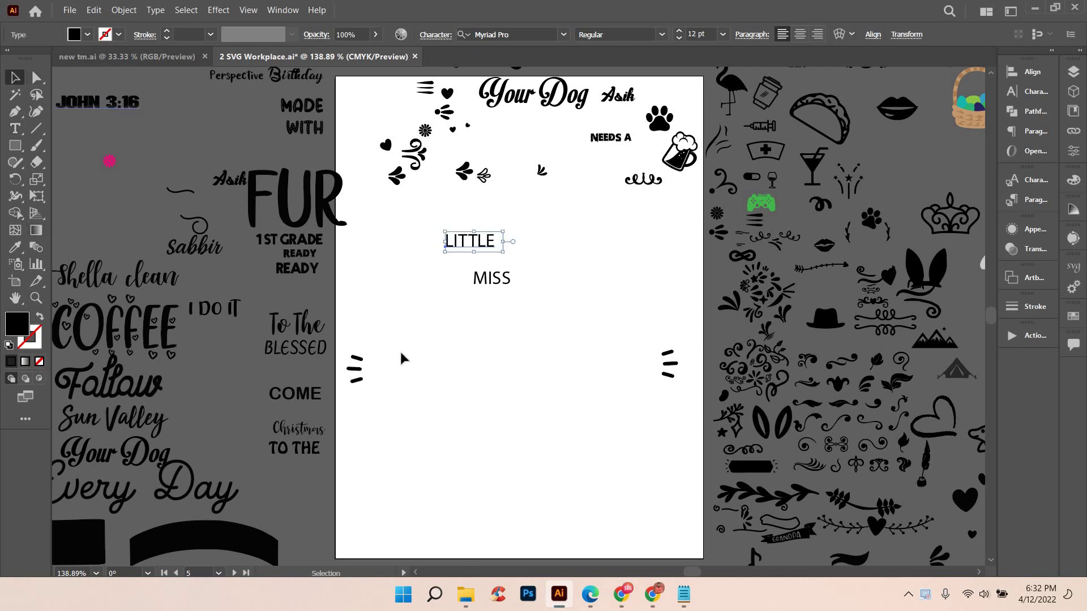
key("ctrl+v")
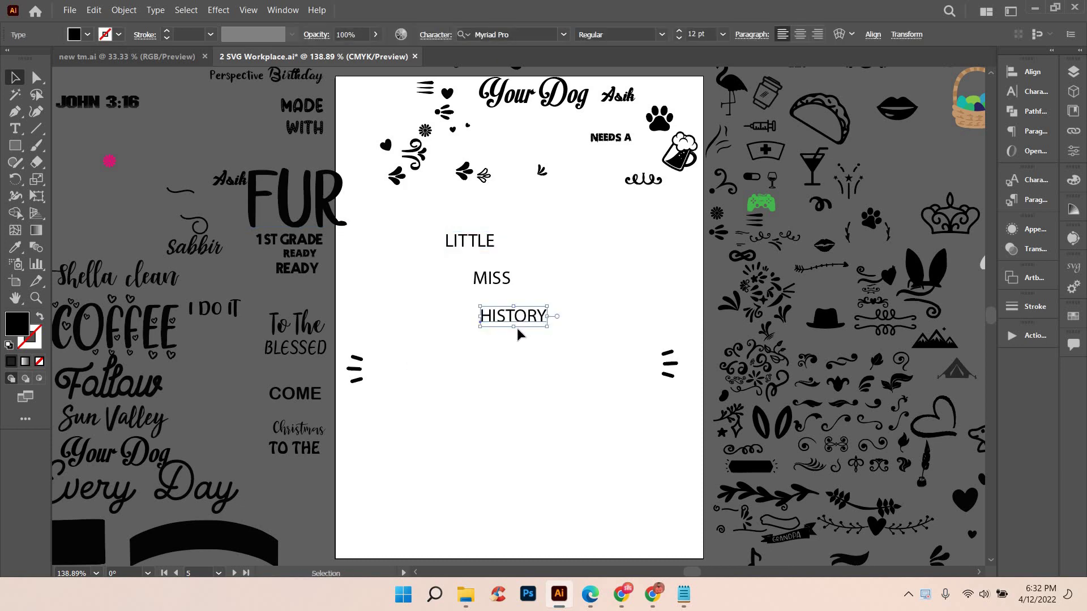
left_click_drag(538, 318, 512, 361)
left_click_drag(480, 246, 528, 244)
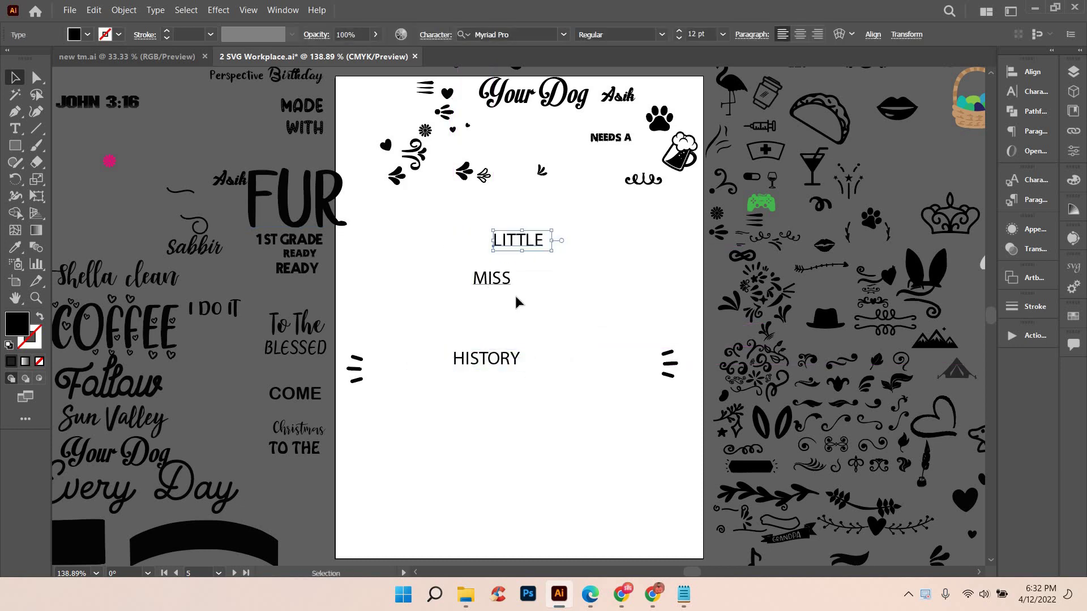
left_click_drag(491, 281, 523, 304)
- Try eyedropping the I DO IT and Your Dog clipart fonts onto LITTLE
left_click(518, 241)
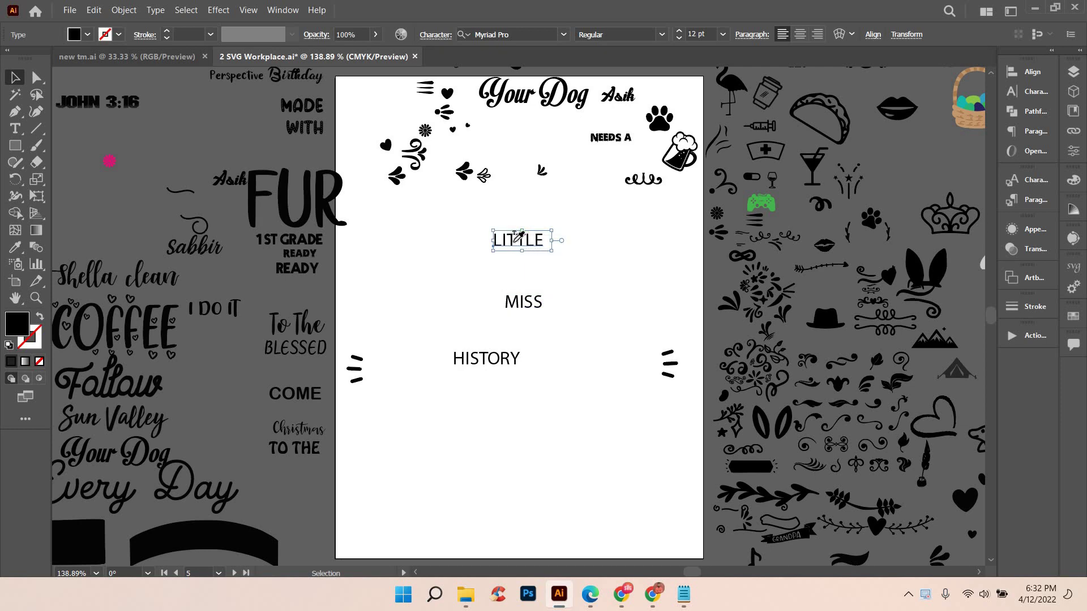
key("i")
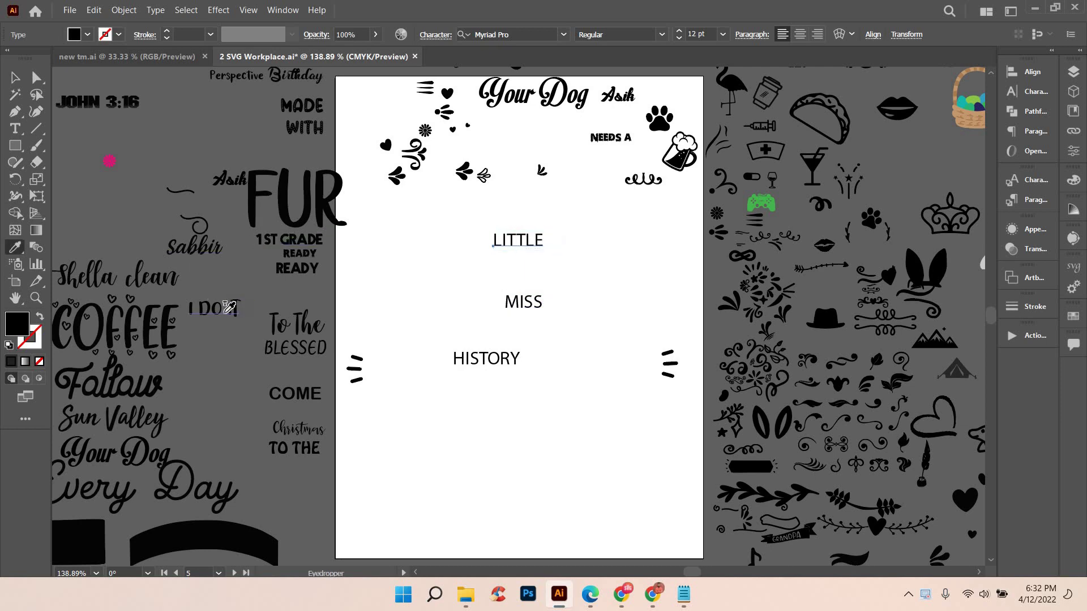
left_click(223, 308)
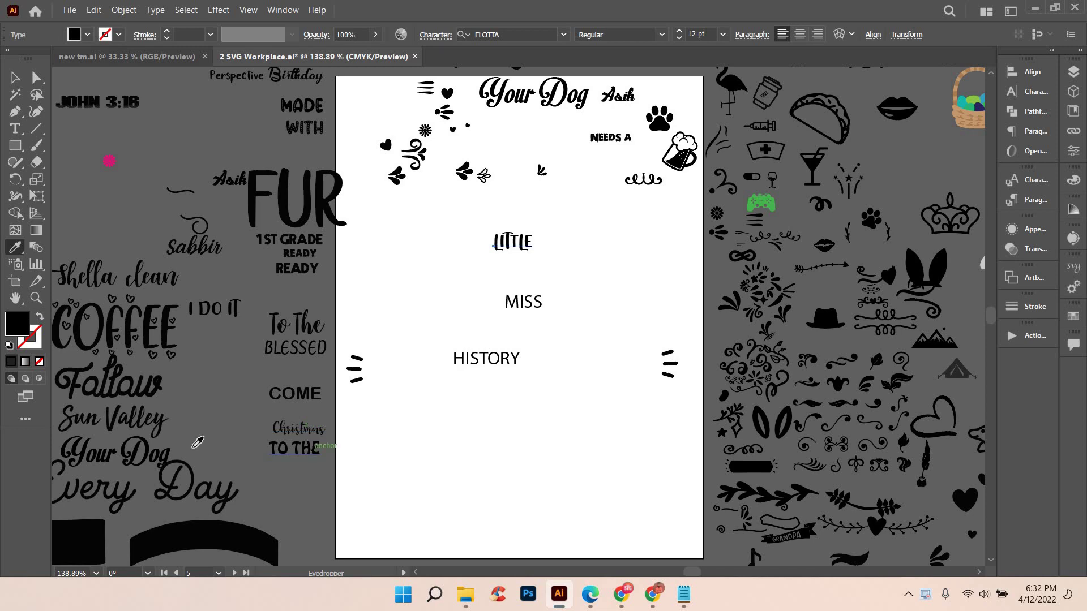
left_click(154, 452)
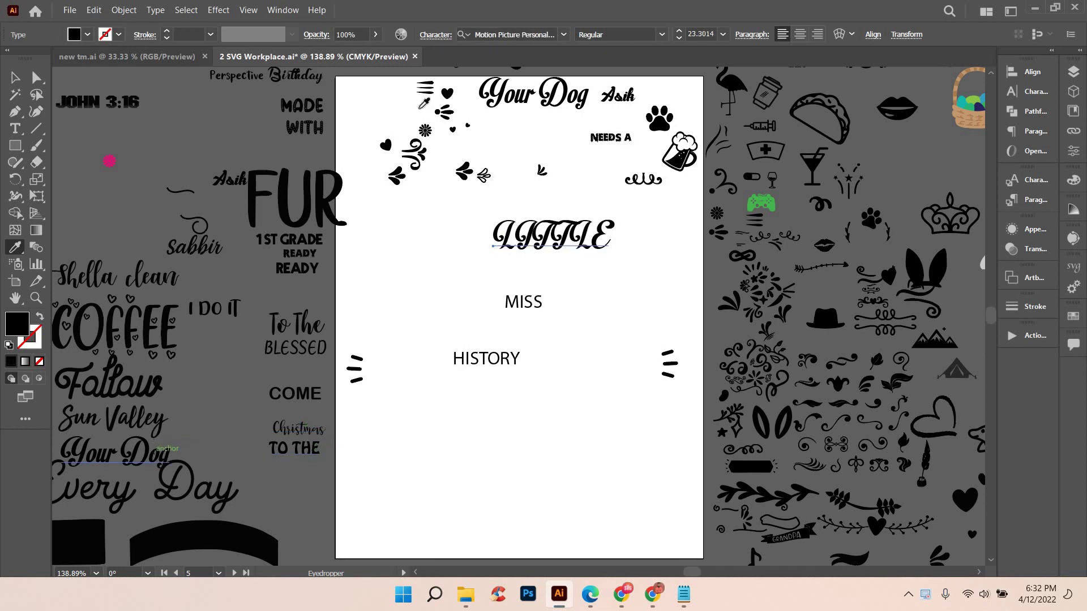
- Browse the font list and apply Fashion Stamp to LITTLE
left_click(564, 34)
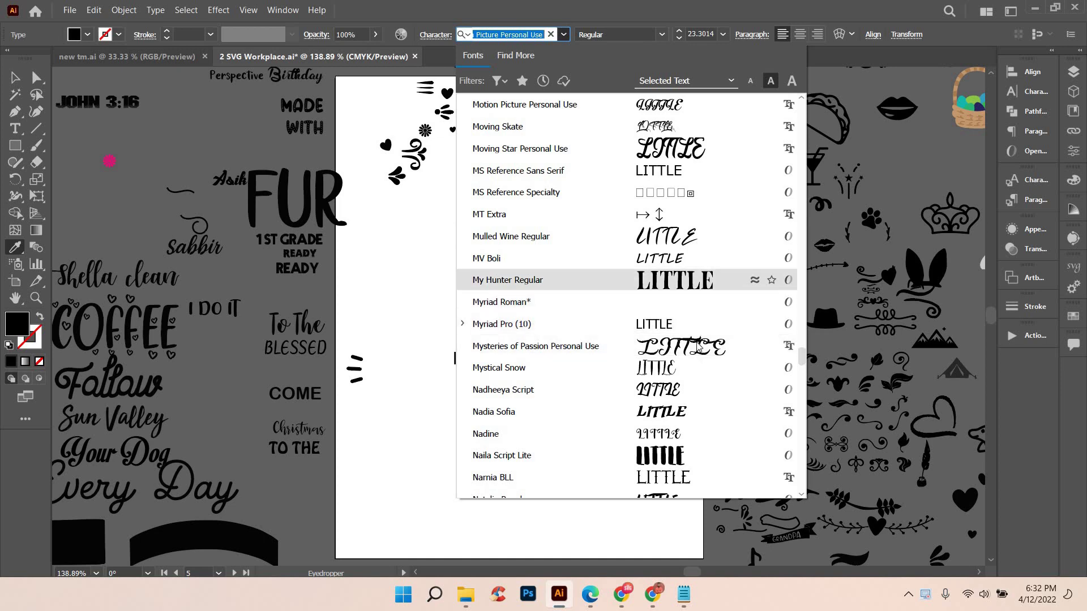
scroll(712, 357, "down", 5)
scroll(711, 380, "down", 3)
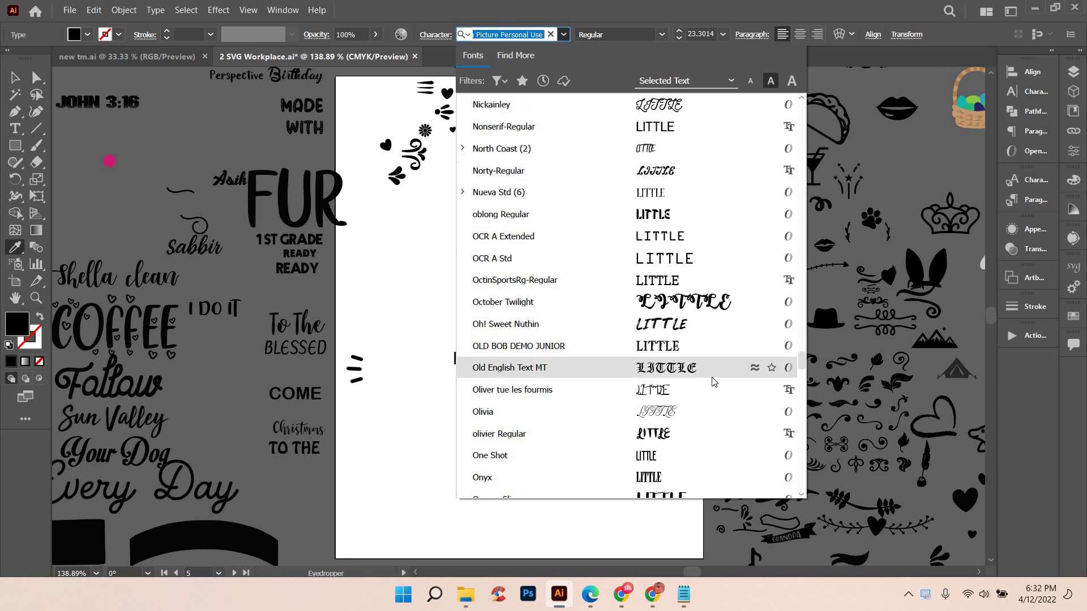
scroll(714, 388, "down", 5)
scroll(714, 385, "down", 5)
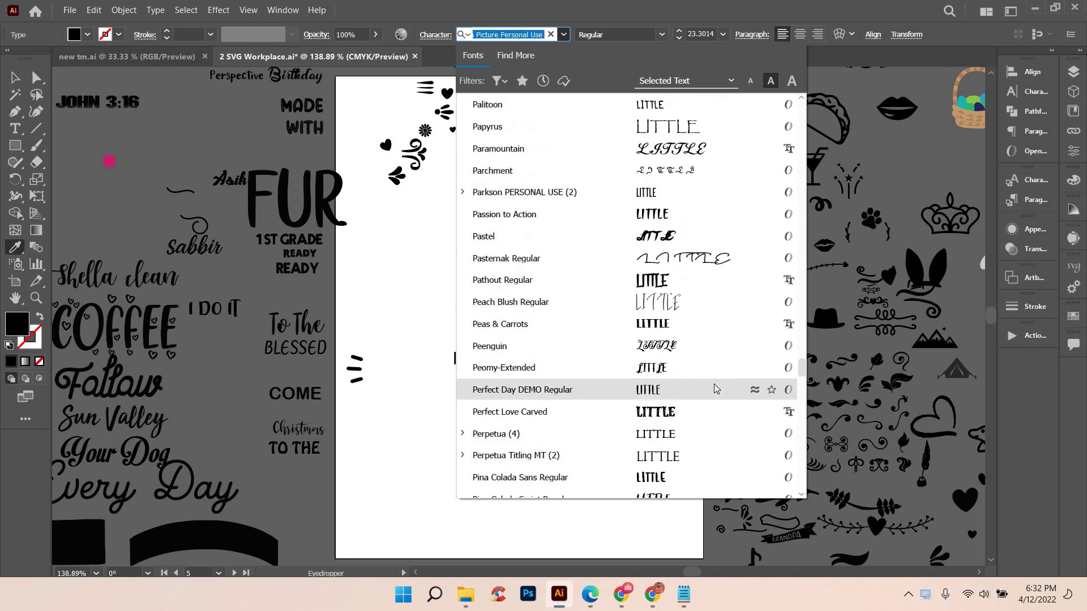
scroll(707, 411, "down", 4)
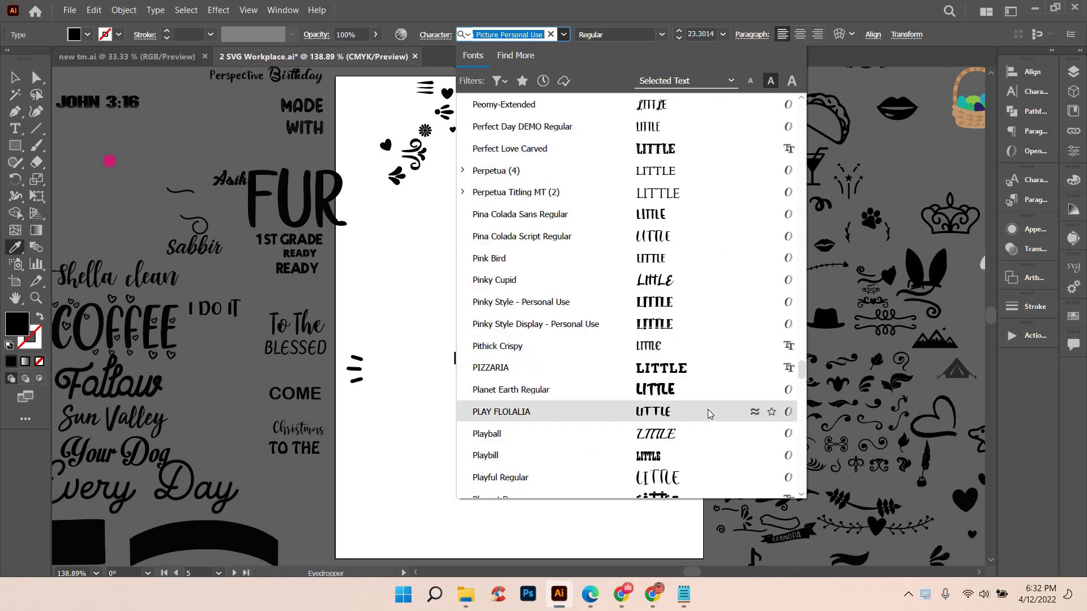
scroll(708, 410, "down", 5)
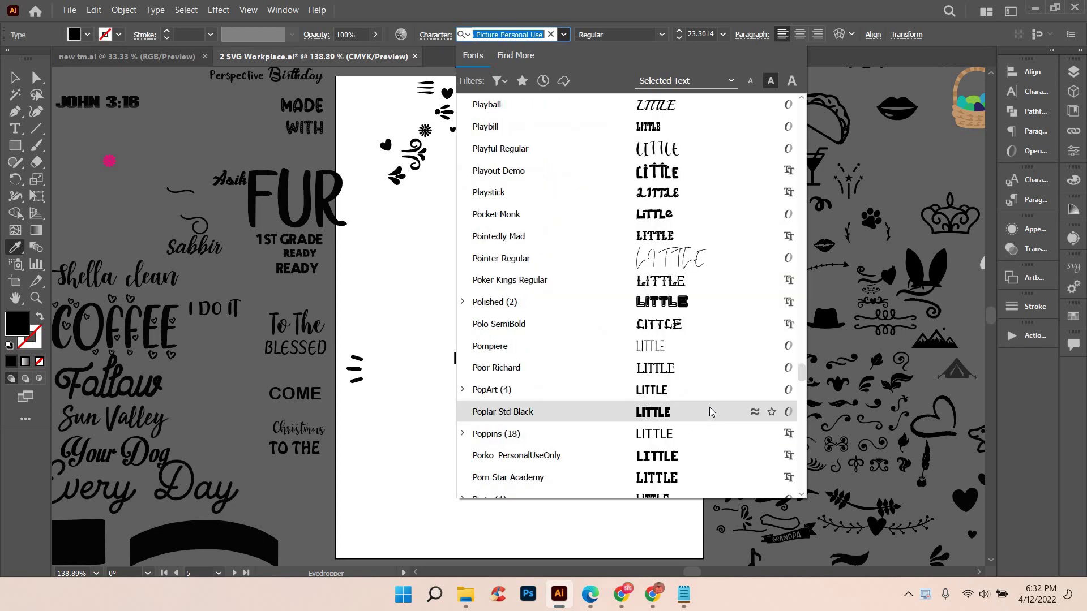
scroll(711, 412, "down", 4)
scroll(711, 411, "down", 1)
scroll(711, 411, "down", 5)
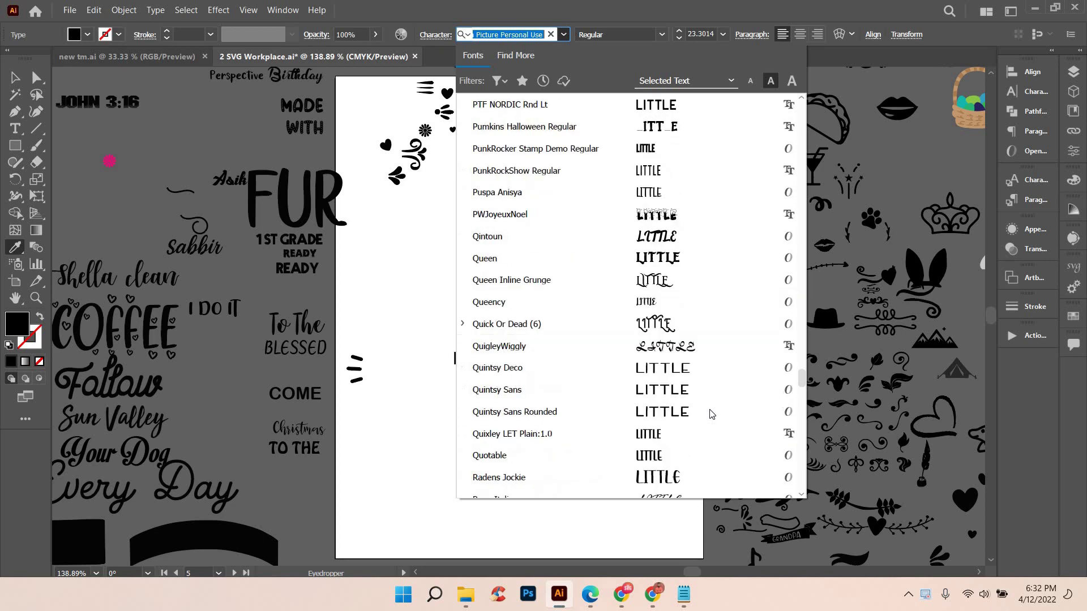
scroll(711, 411, "down", 5)
scroll(711, 412, "down", 3)
scroll(711, 413, "down", 1)
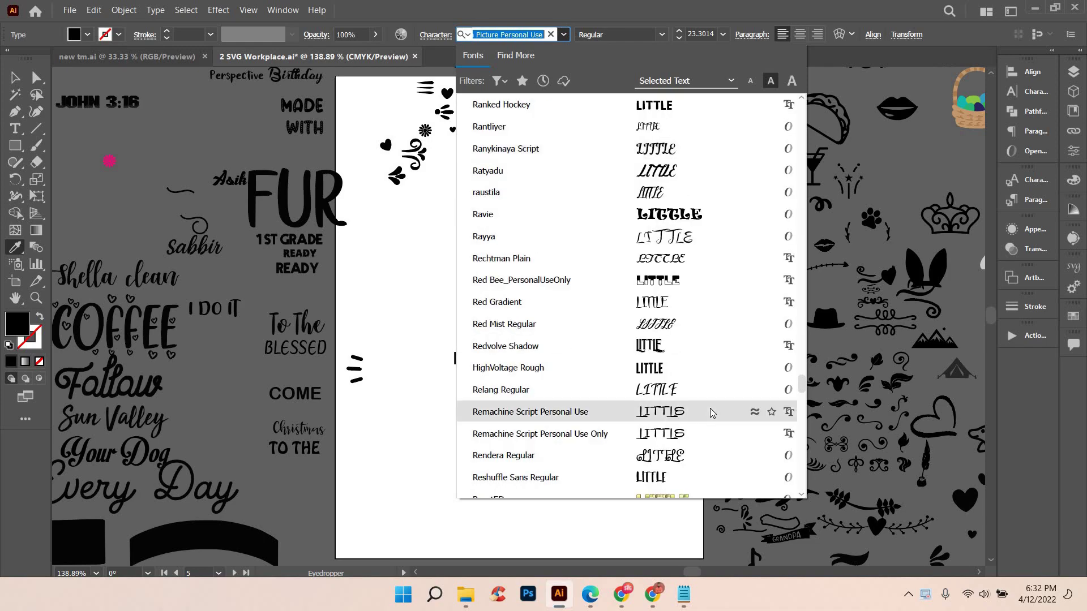
scroll(711, 412, "down", 4)
scroll(712, 412, "down", 5)
scroll(711, 413, "down", 3)
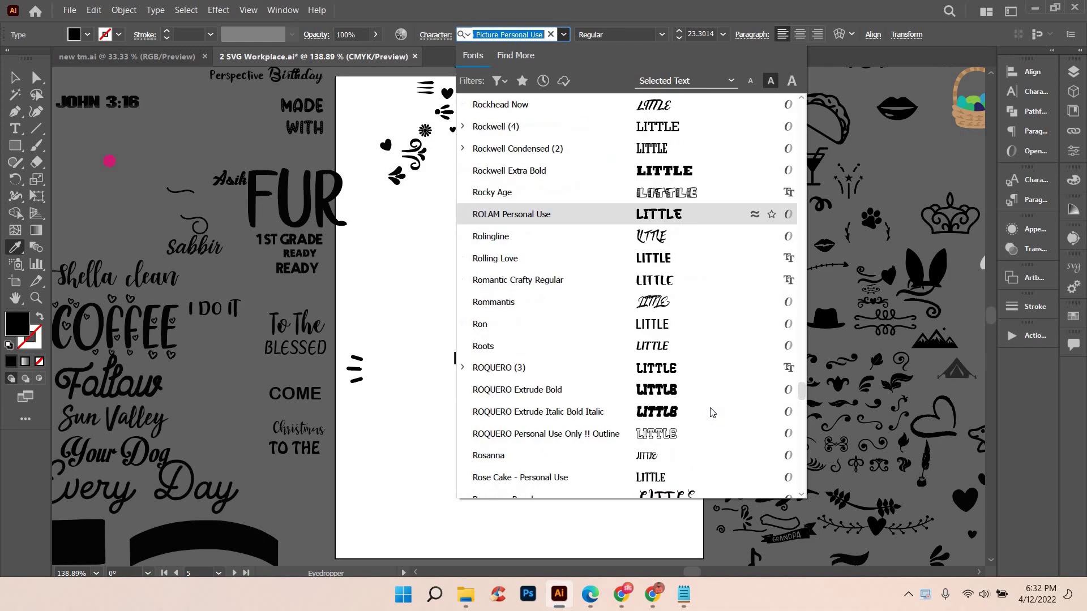
scroll(712, 413, "down", 2)
scroll(712, 416, "down", 1)
scroll(713, 418, "down", 6)
scroll(714, 420, "down", 1)
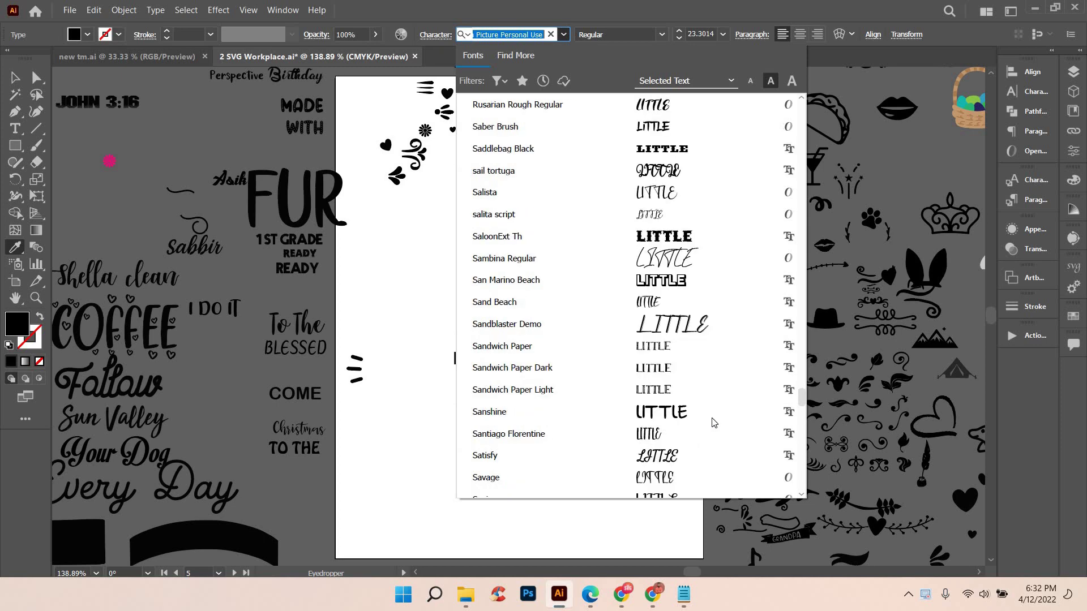
scroll(713, 421, "down", 4)
scroll(714, 423, "down", 5)
scroll(714, 424, "down", 4)
scroll(713, 424, "down", 1)
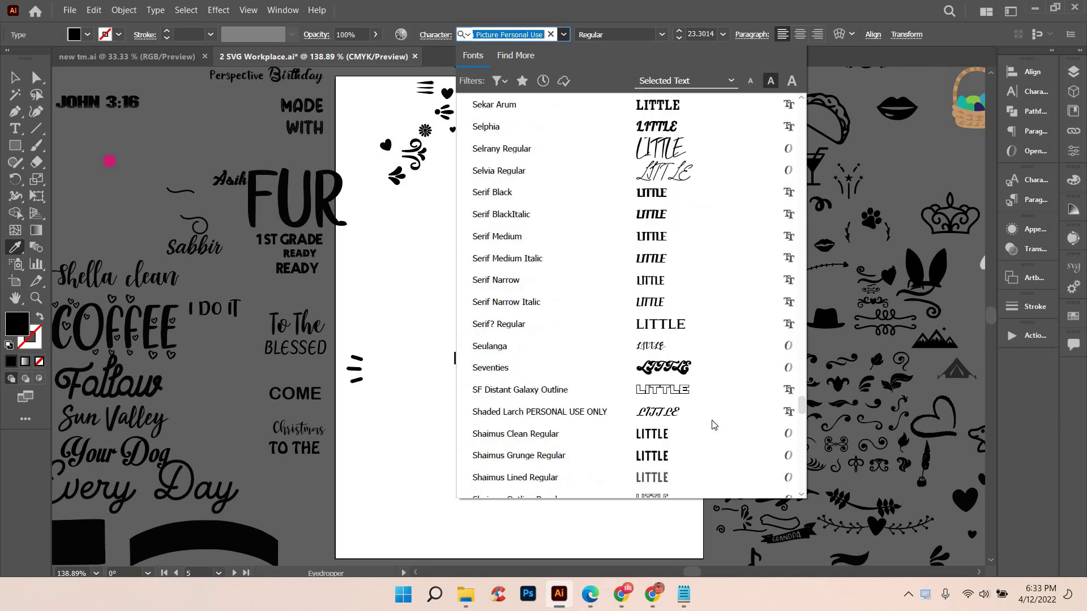
scroll(713, 425, "down", 4)
scroll(714, 424, "down", 5)
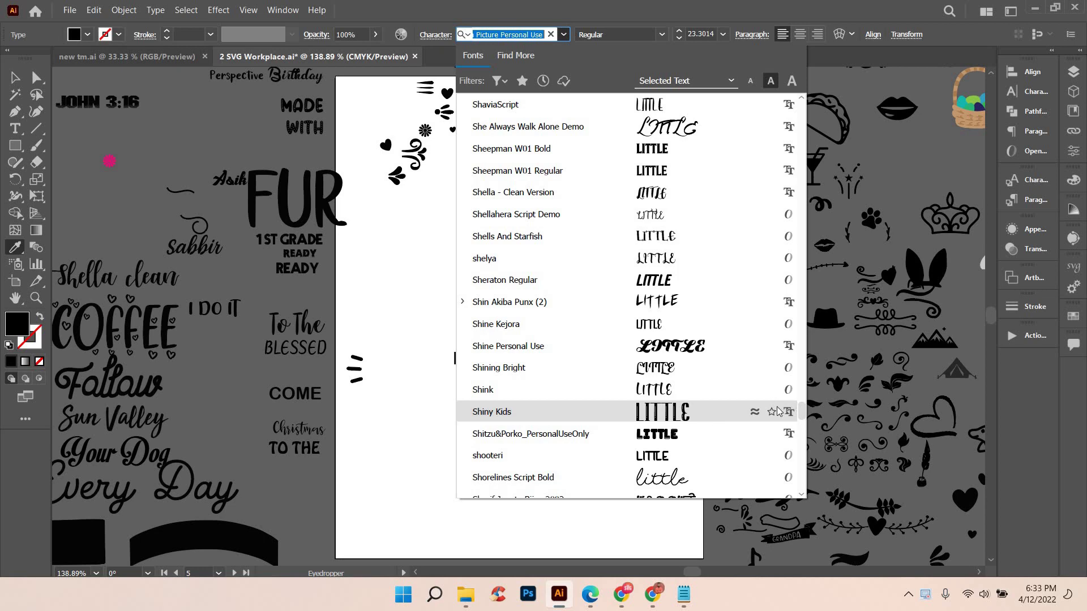
scroll(740, 414, "down", 5)
scroll(718, 407, "down", 1)
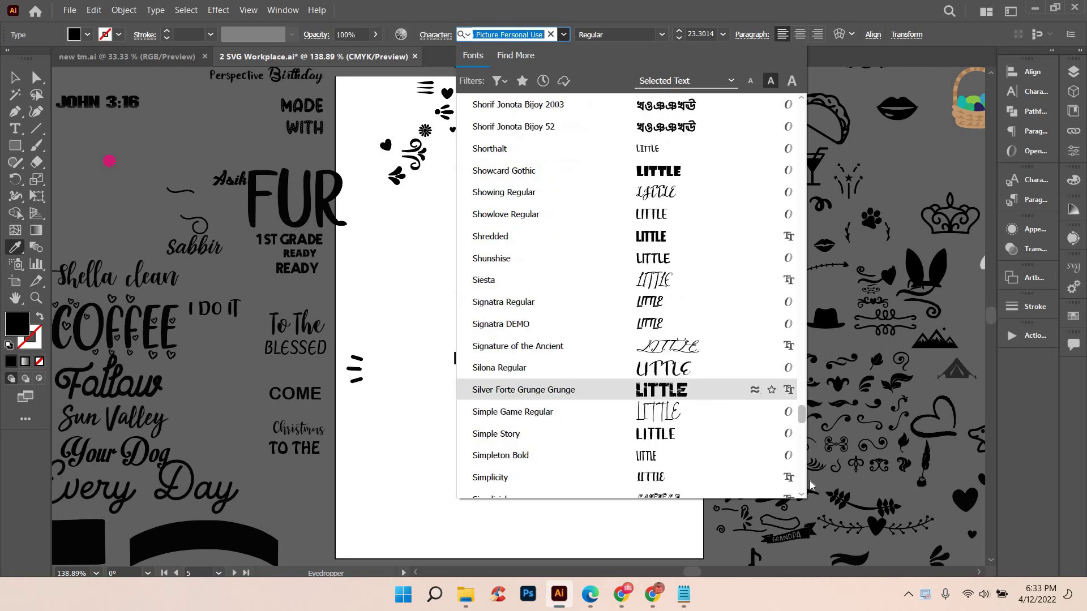
scroll(811, 484, "down", 2)
scroll(813, 510, "down", 8)
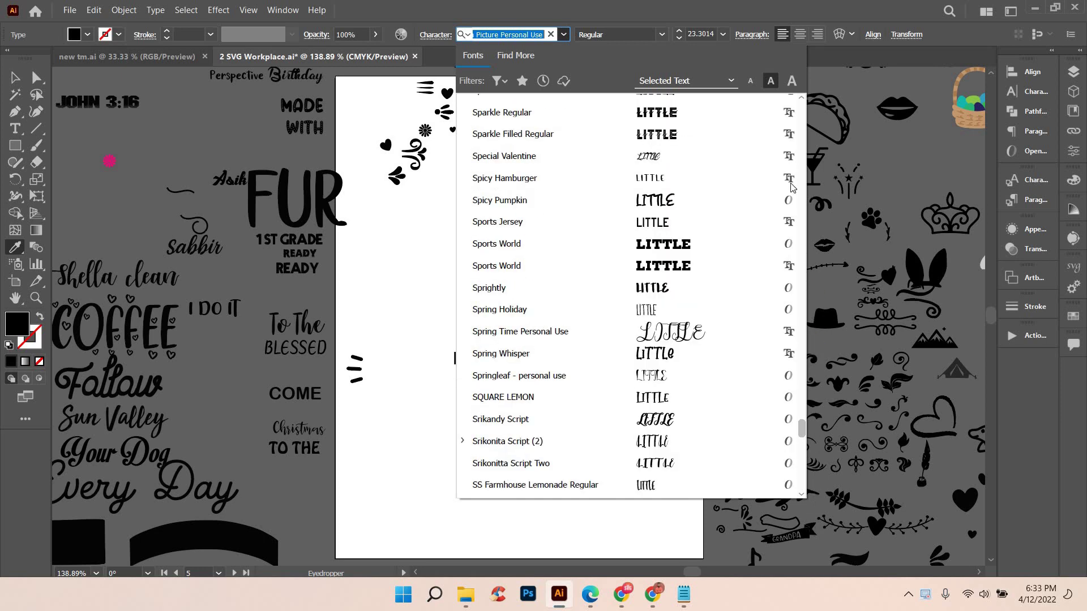
key("End")
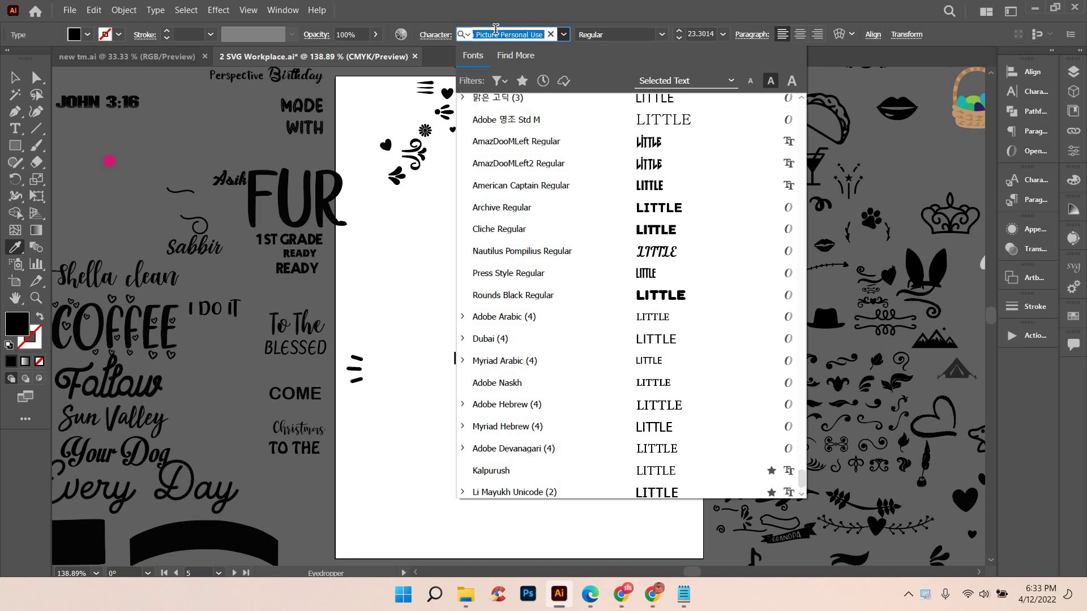
type("f")
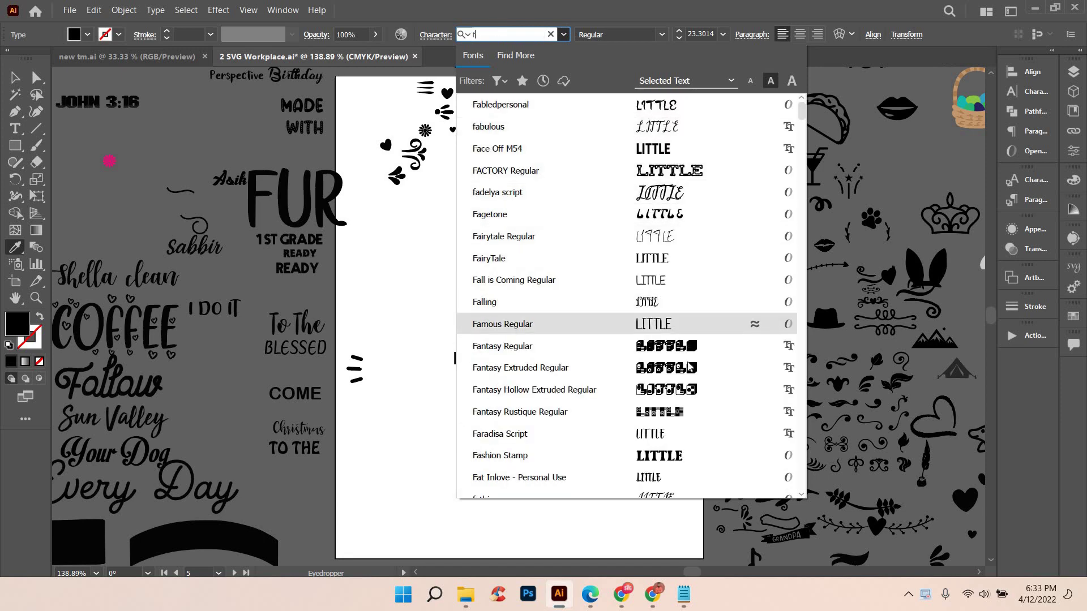
scroll(673, 416, "down", 2)
scroll(673, 416, "down", 1)
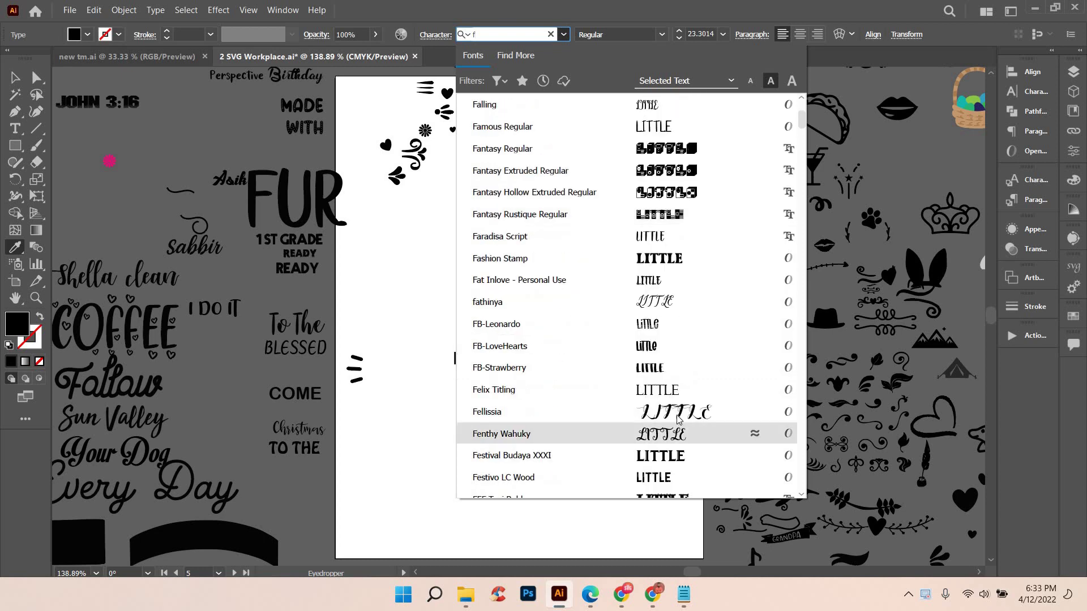
left_click(689, 258)
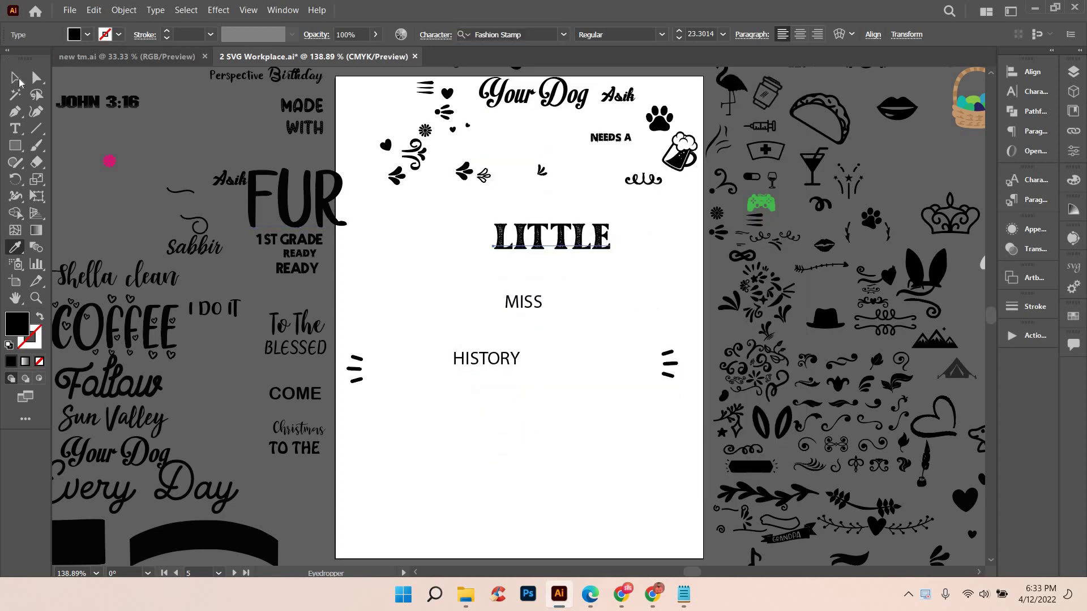
- Nudge LITTLE slightly left and down on the artboard
left_click(16, 78)
left_click_drag(552, 241, 528, 304)
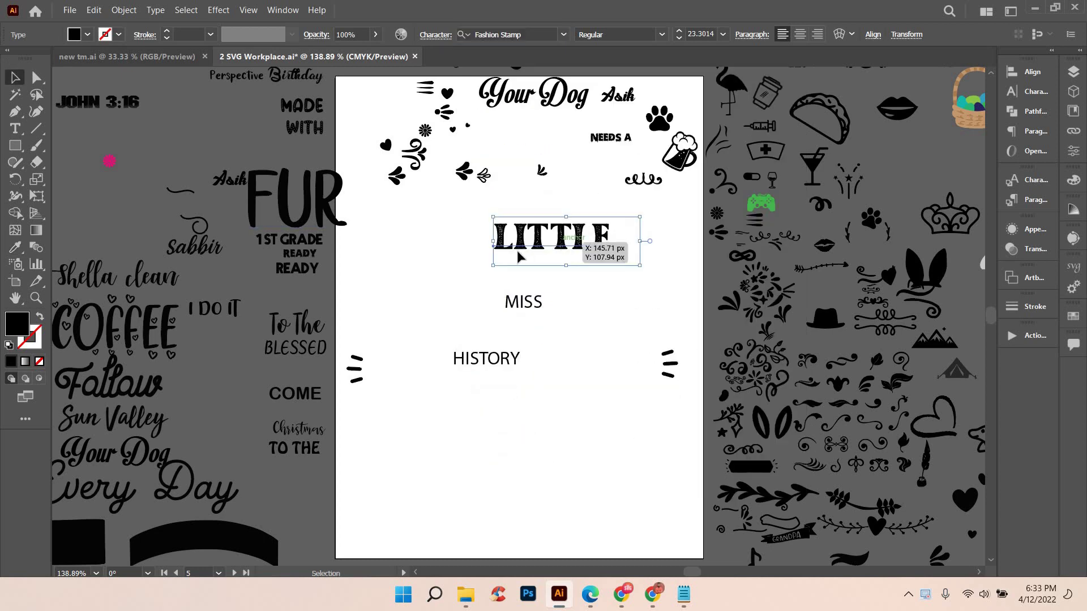
left_click(524, 303)
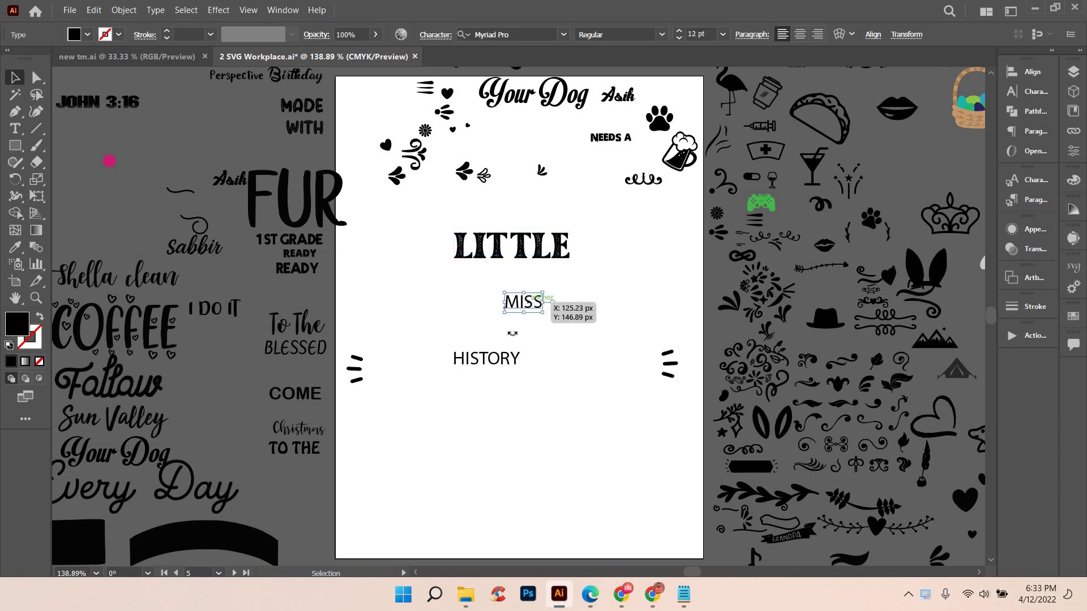
- Eyedrop LITTLE's Fashion Stamp style onto HISTORY
left_click(495, 361)
key("i")
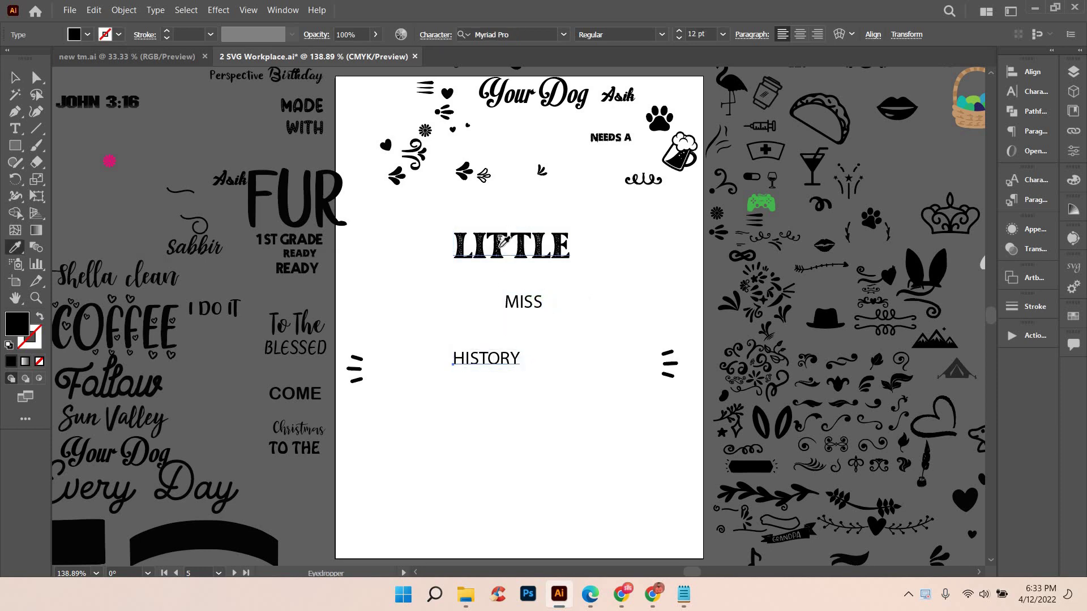
left_click(501, 244)
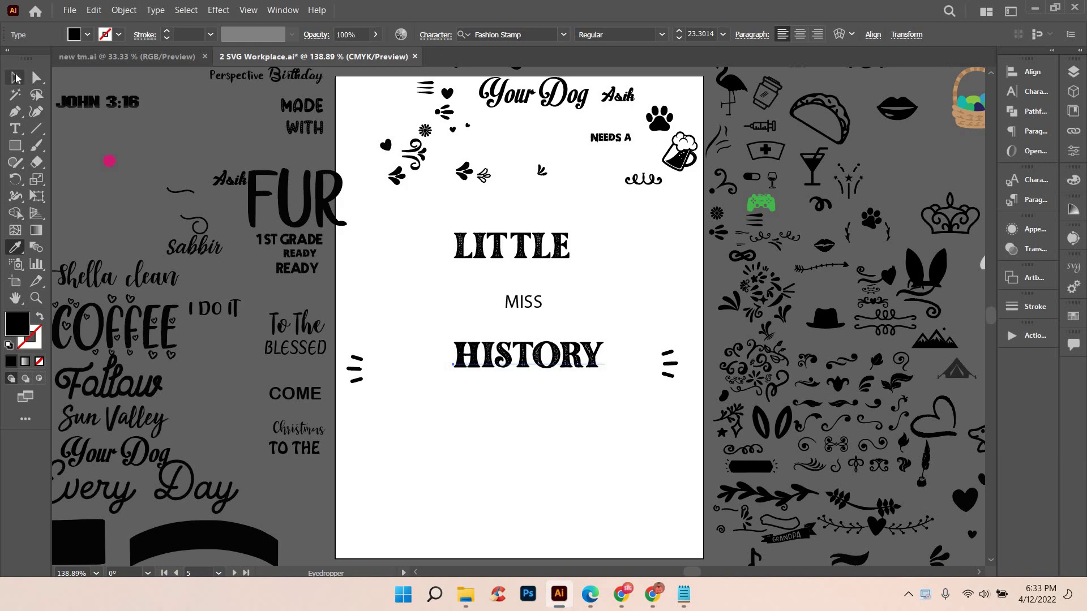
left_click(16, 77)
scroll(286, 302, "down", 1)
scroll(216, 226, "down", 1)
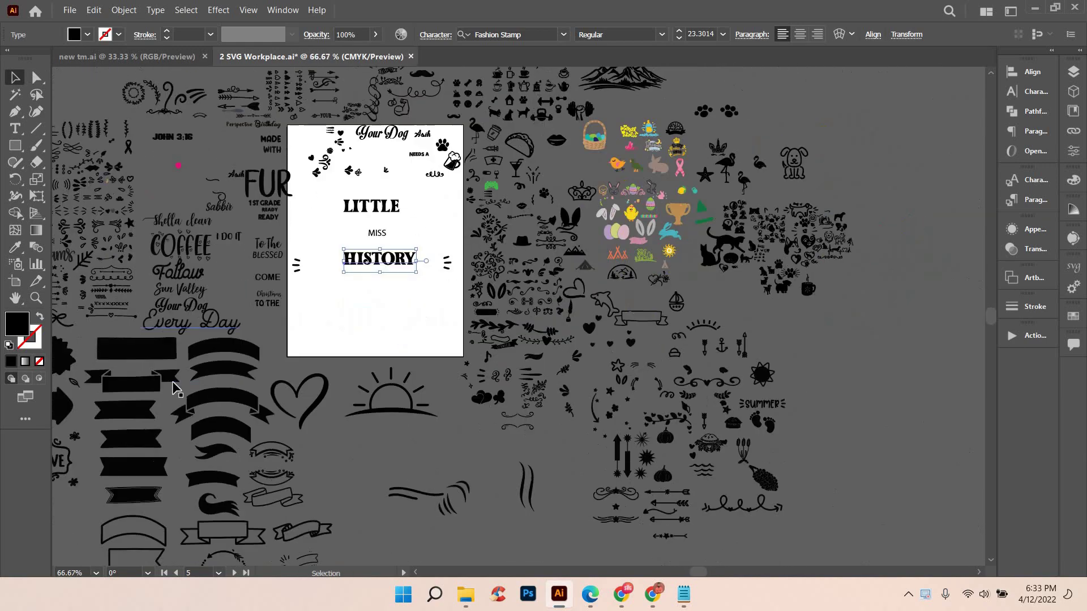
- Duplicate a black ribbon banner from the clipart and drag the copy below HISTORY
left_click(148, 439)
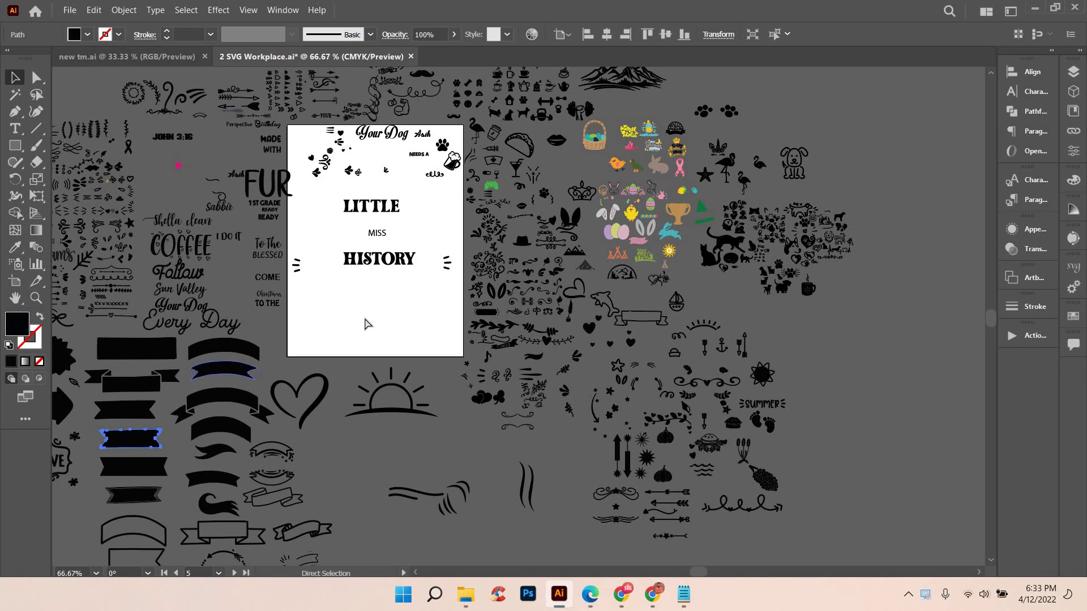
key("ctrl+c")
key("ctrl+v")
scroll(378, 294, "up", 2)
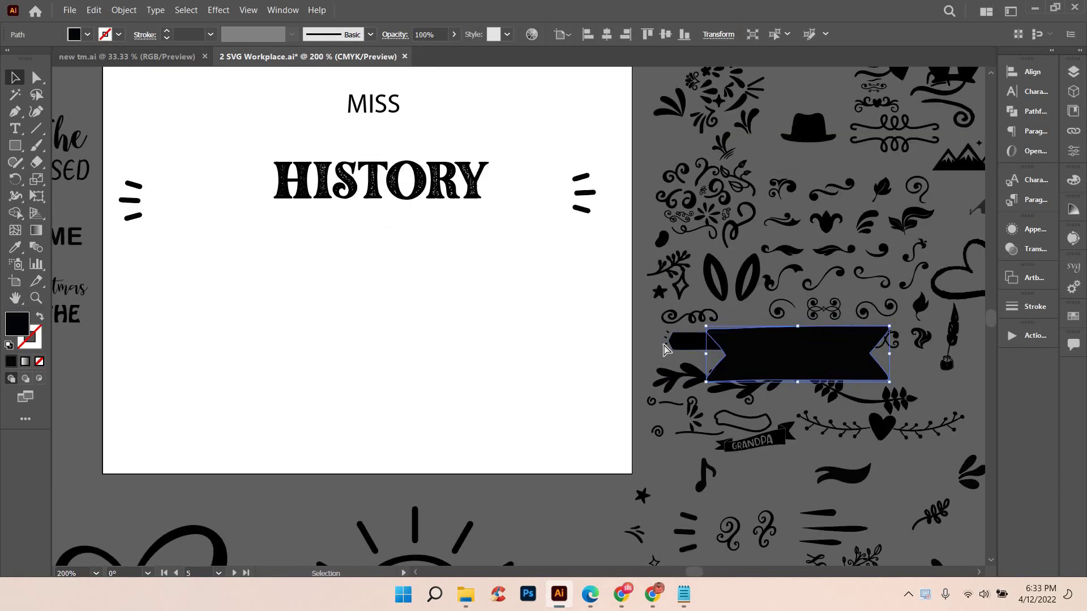
left_click_drag(753, 350, 345, 315)
scroll(478, 389, "up", 1)
scroll(702, 467, "up", 2)
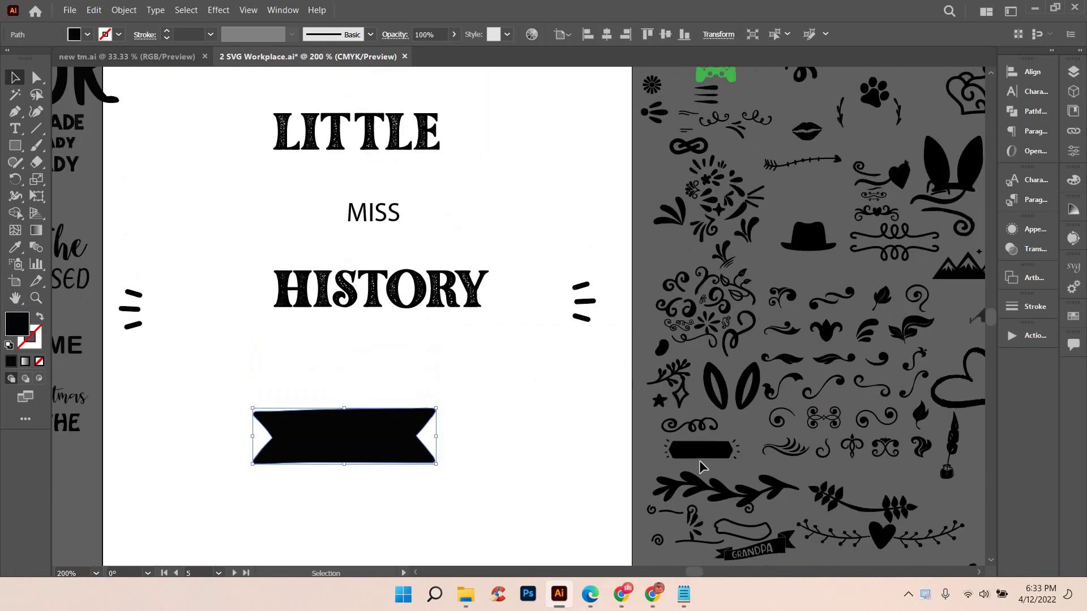
left_click(697, 453)
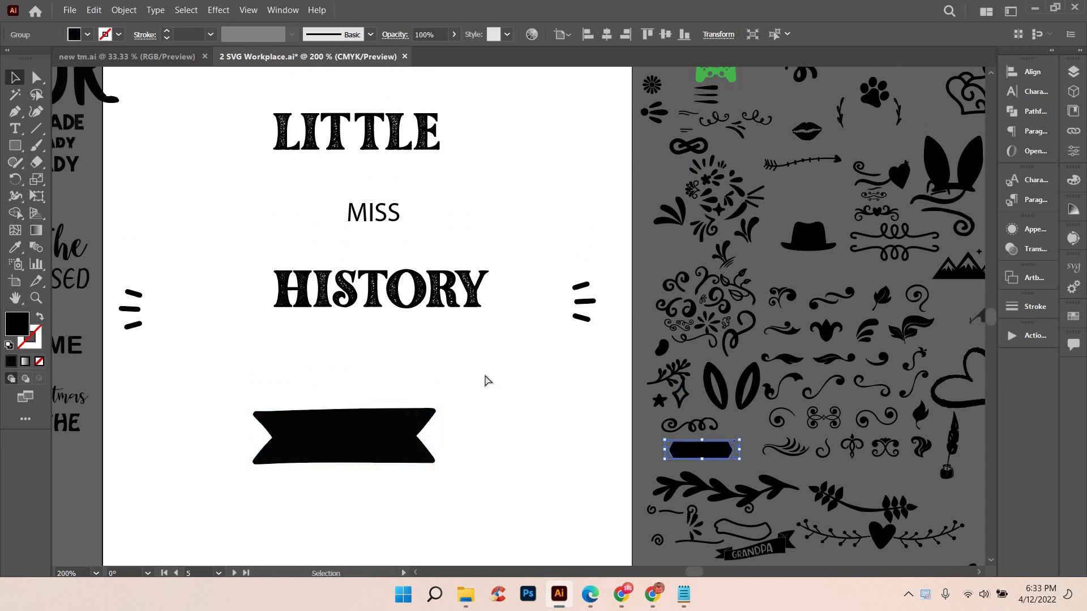
- Duplicate the small burst banner and enlarge it between LITTLE and HISTORY
key("ctrl+c")
key("ctrl+v")
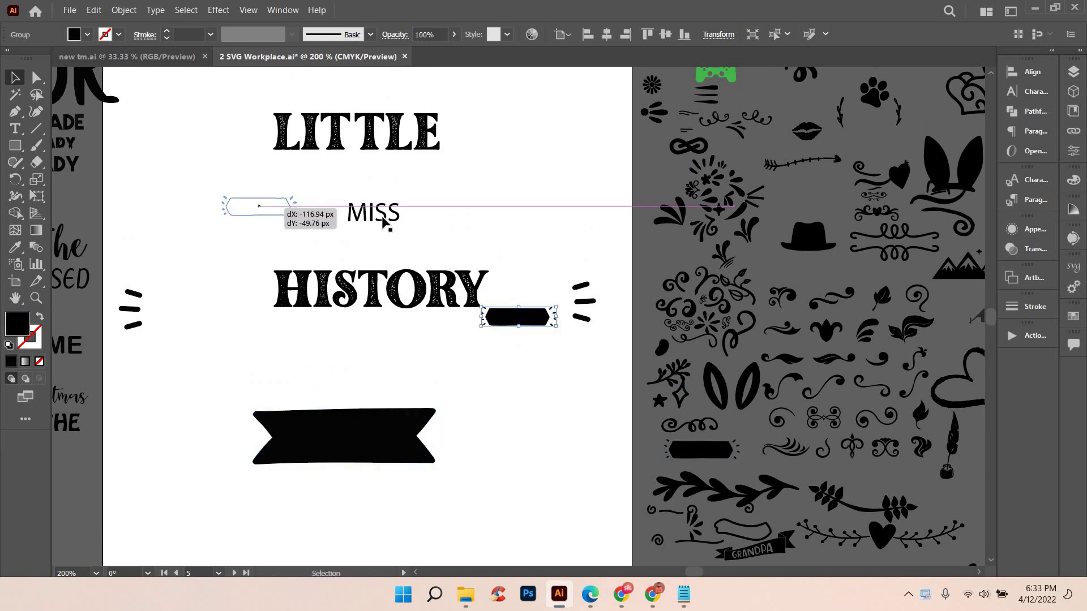
left_click_drag(521, 312, 259, 208)
left_click_drag(521, 209, 521, 199)
left_click(287, 209)
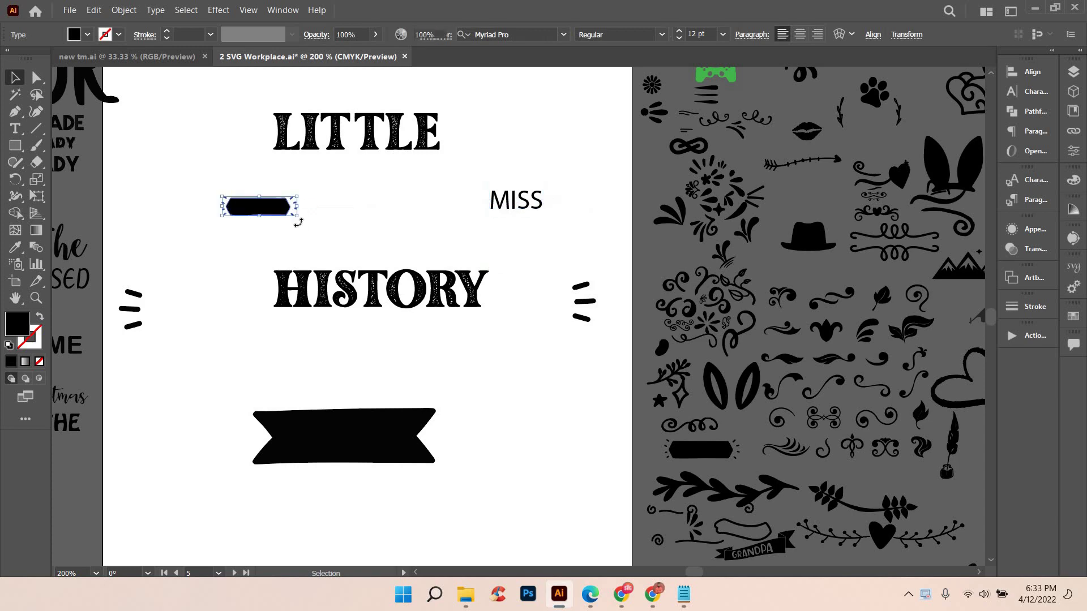
mouse_move(360, 248)
left_mouse_down()
mouse_move(364, 236)
mouse_move(458, 204)
left_mouse_up()
- Give MISS LITTLE's Fashion Stamp style and a white fill
left_click(528, 212)
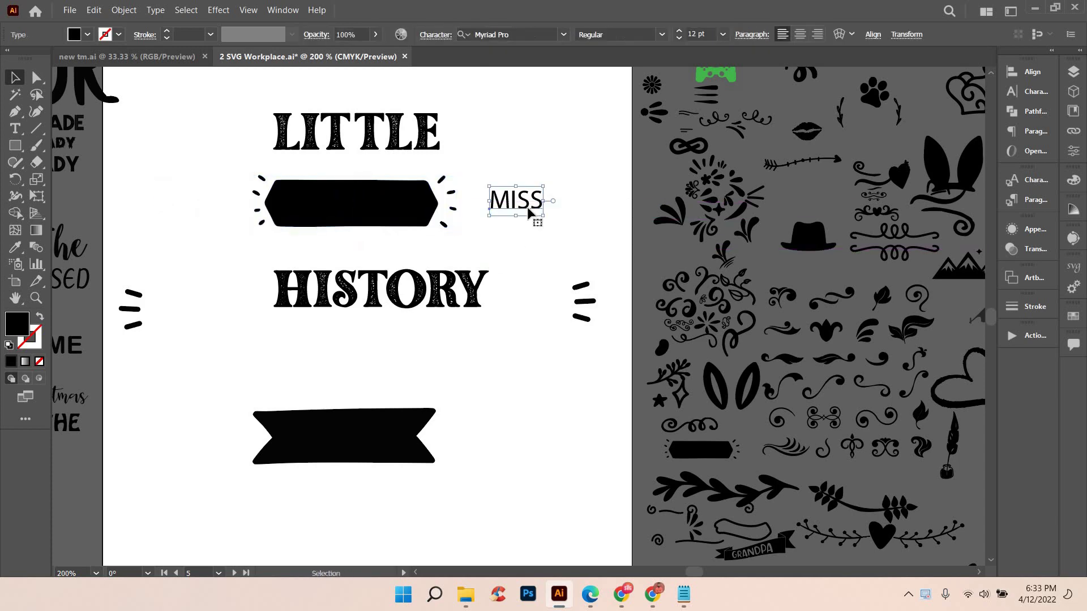
key("i")
left_click(396, 127)
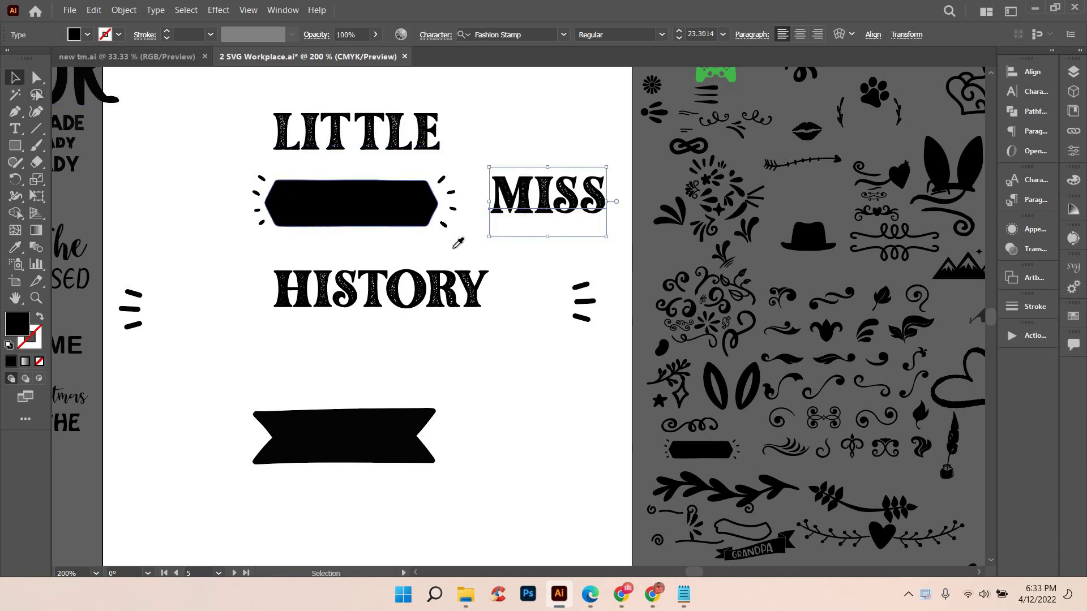
left_click(464, 244)
- Move white MISS onto the banner, bring it to front and centre it
left_click(8, 78)
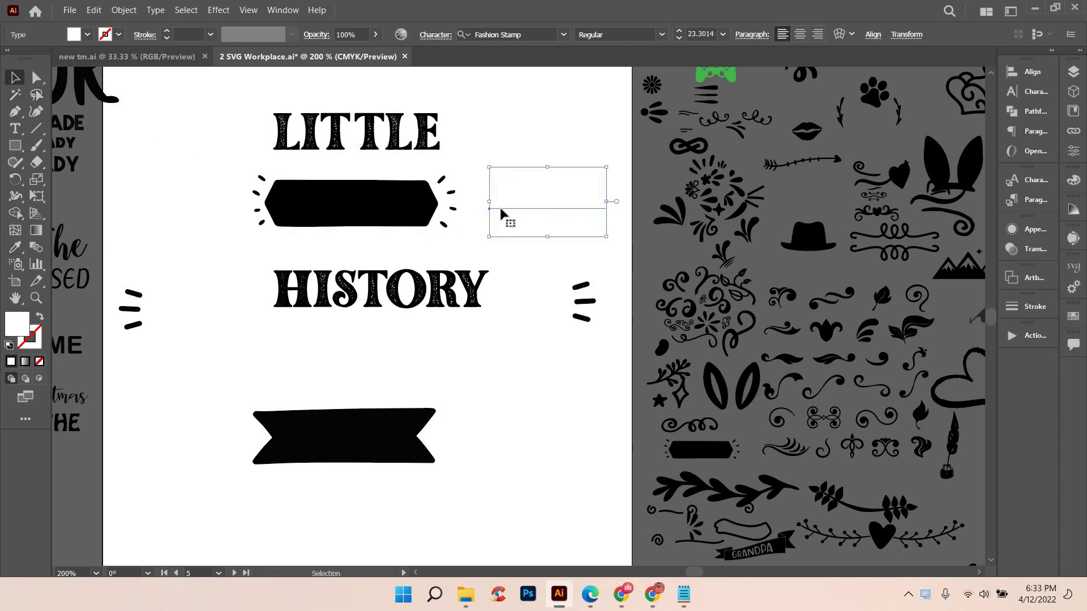
left_click_drag(501, 214, 339, 205)
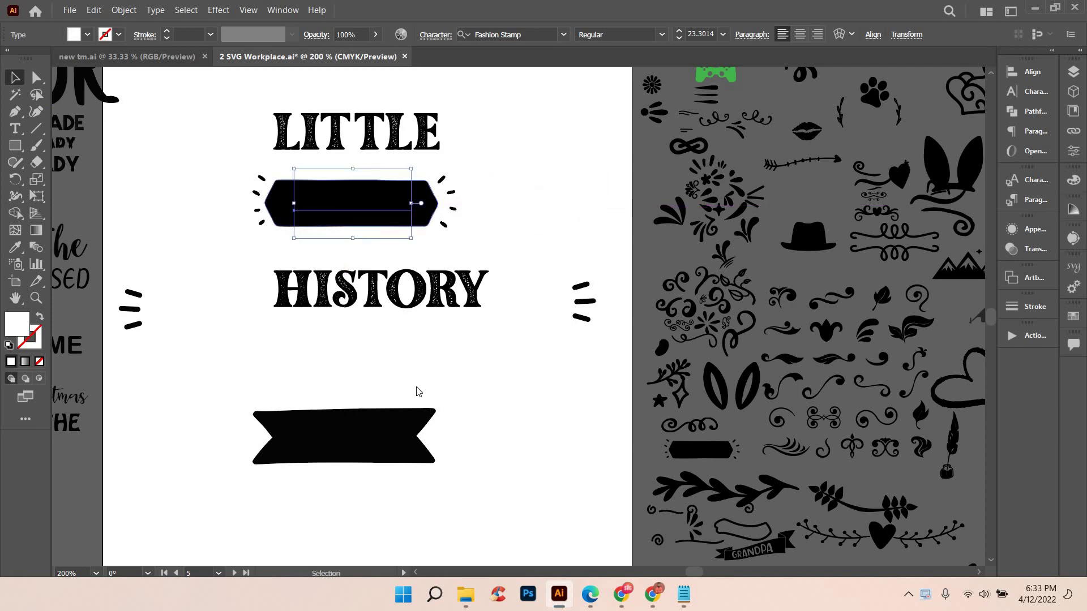
right_click(340, 202)
key("ctrl+shift+bracketright")
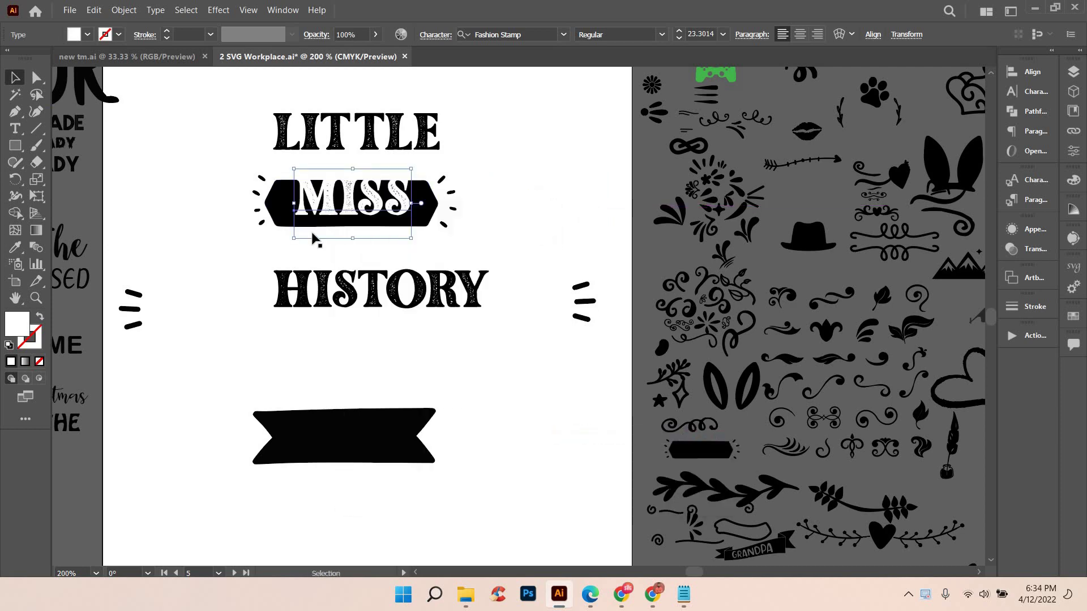
left_click(427, 236)
key("ctrl+plus")
left_click_drag(469, 249, 469, 266)
- Move HISTORY up under the banner and rescale it to fit
mouse_move(525, 343)
left_mouse_down()
mouse_move(489, 321)
mouse_move(468, 286)
left_mouse_up()
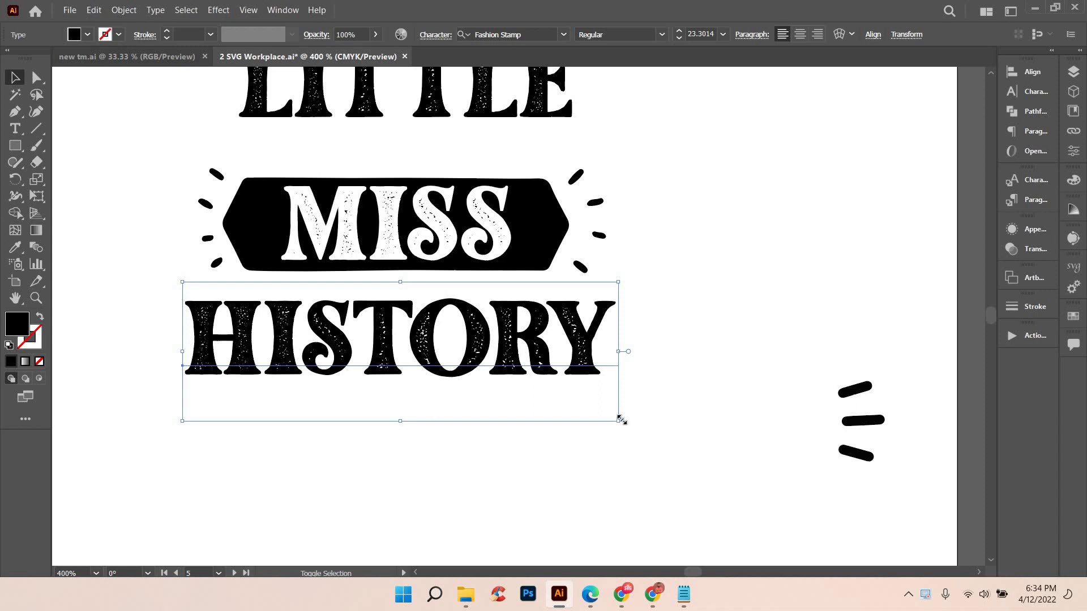
mouse_move(617, 421)
left_mouse_down()
mouse_move(616, 403)
mouse_move(623, 415)
left_mouse_up()
mouse_move(546, 374)
left_mouse_down()
mouse_move(555, 355)
mouse_move(588, 344)
left_mouse_up()
- Enlarge LITTLE, lower it toward the banner, and select the whole lockup
scroll(662, 305, "up", 2)
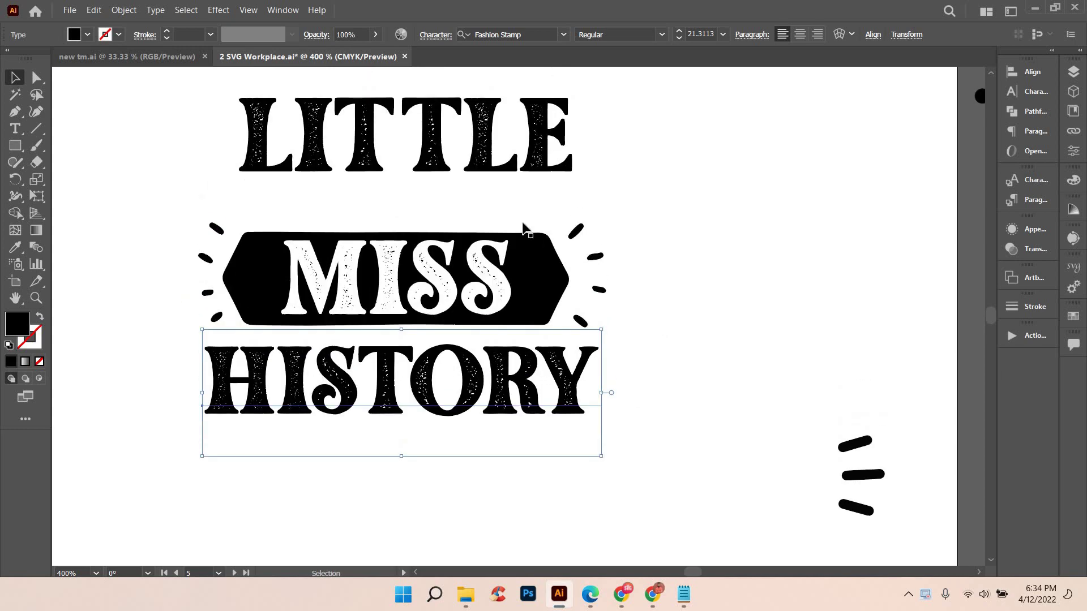
left_click(548, 242)
left_click_drag(574, 286, 698, 297)
left_click_drag(560, 250, 560, 263)
left_click(745, 270)
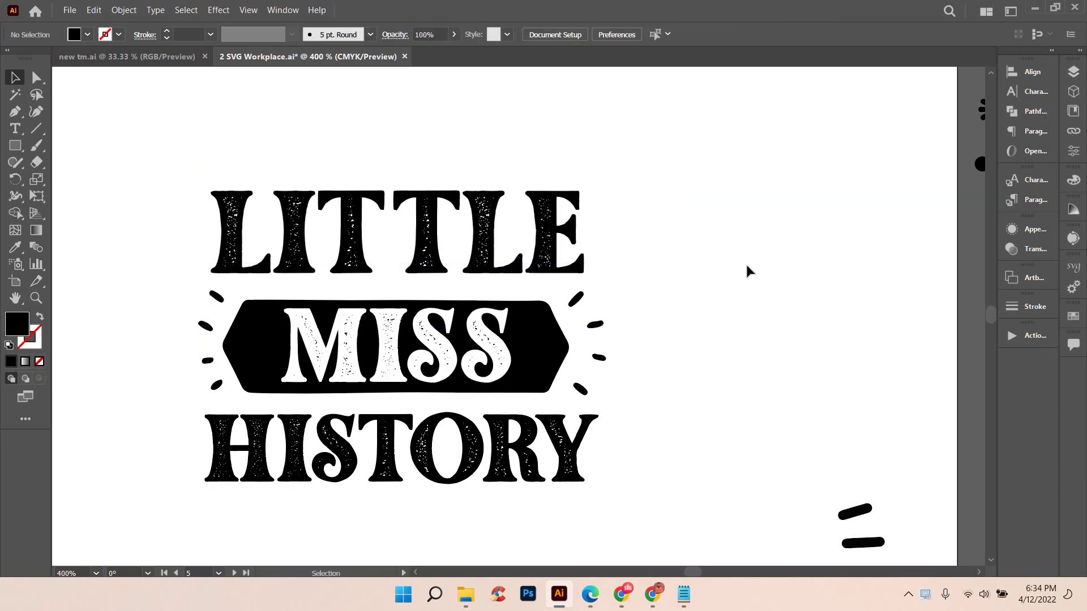
scroll(746, 271, "down", 1)
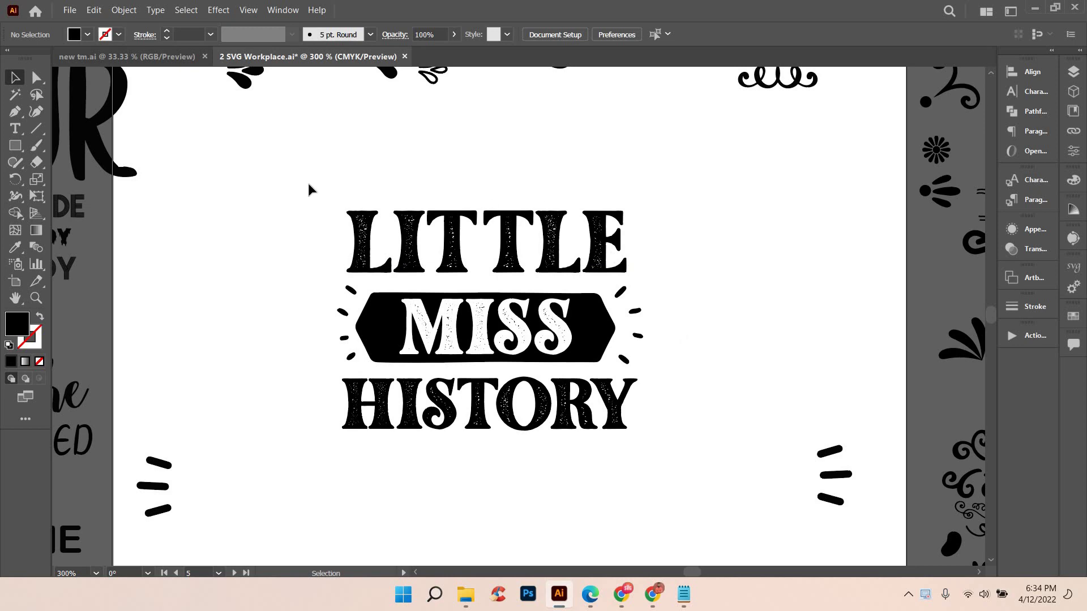
left_click_drag(299, 168, 727, 491)
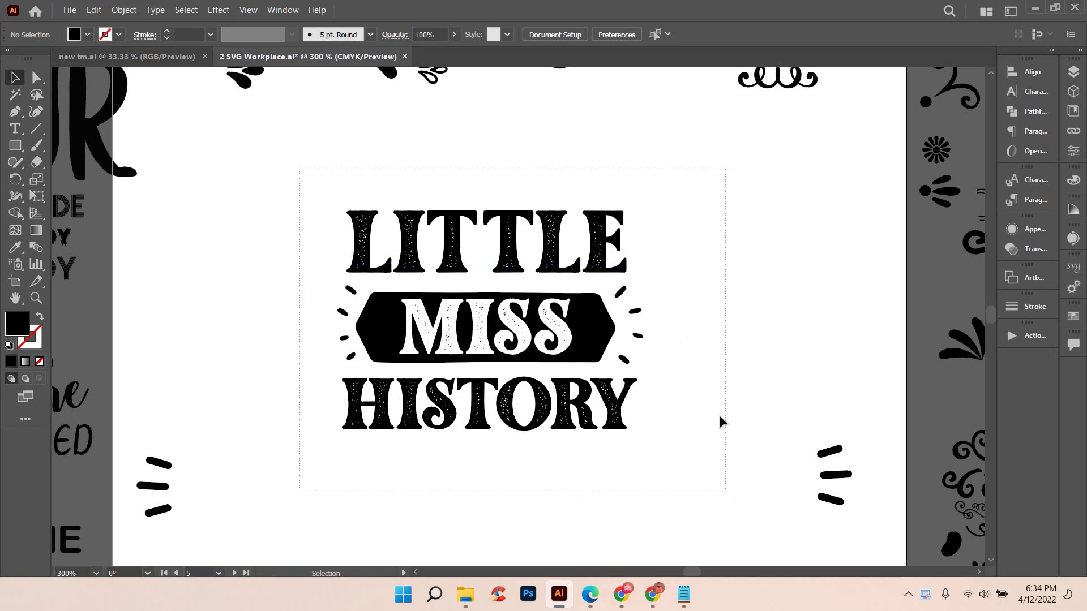
- Deselect the lockup and zoom out to see the whole artboard
left_click(734, 233)
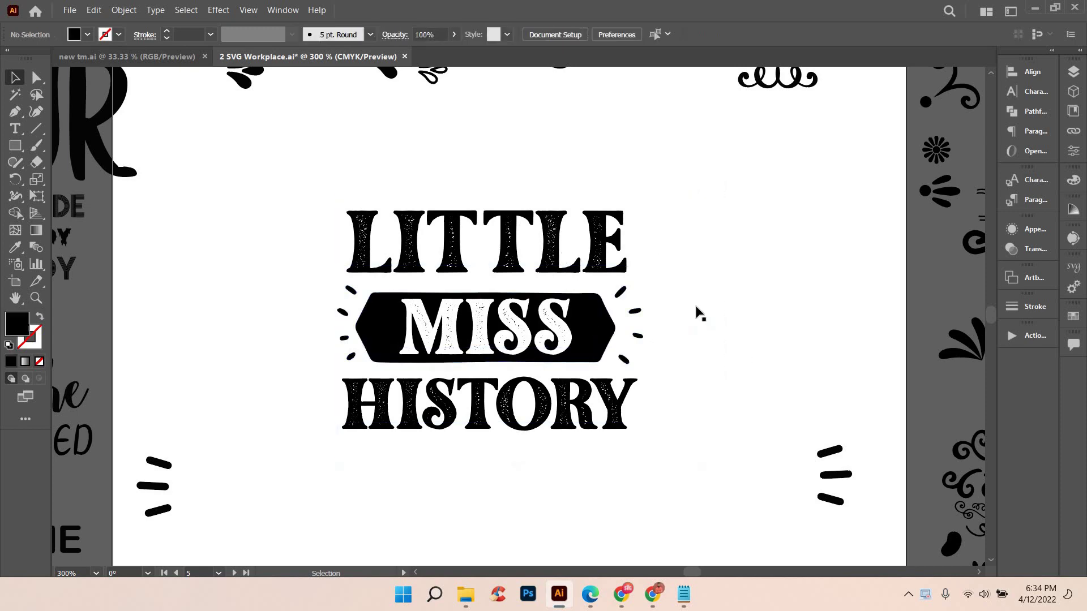
scroll(690, 305, "up", 3)
scroll(684, 303, "up", 2)
scroll(682, 304, "up", 3)
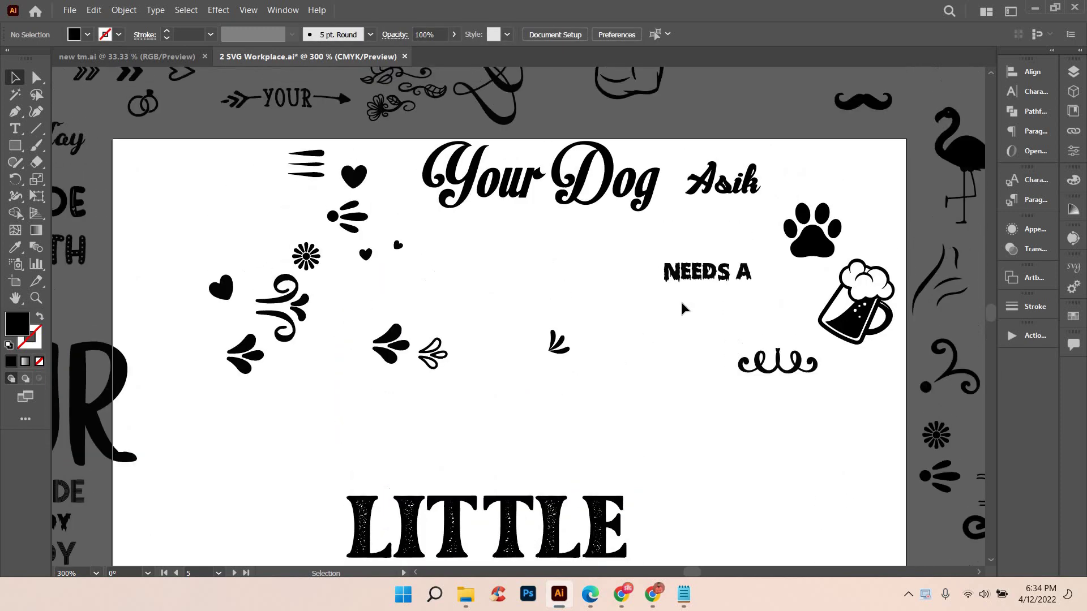
scroll(680, 305, "up", 3)
scroll(678, 305, "up", 2)
scroll(676, 306, "up", 1)
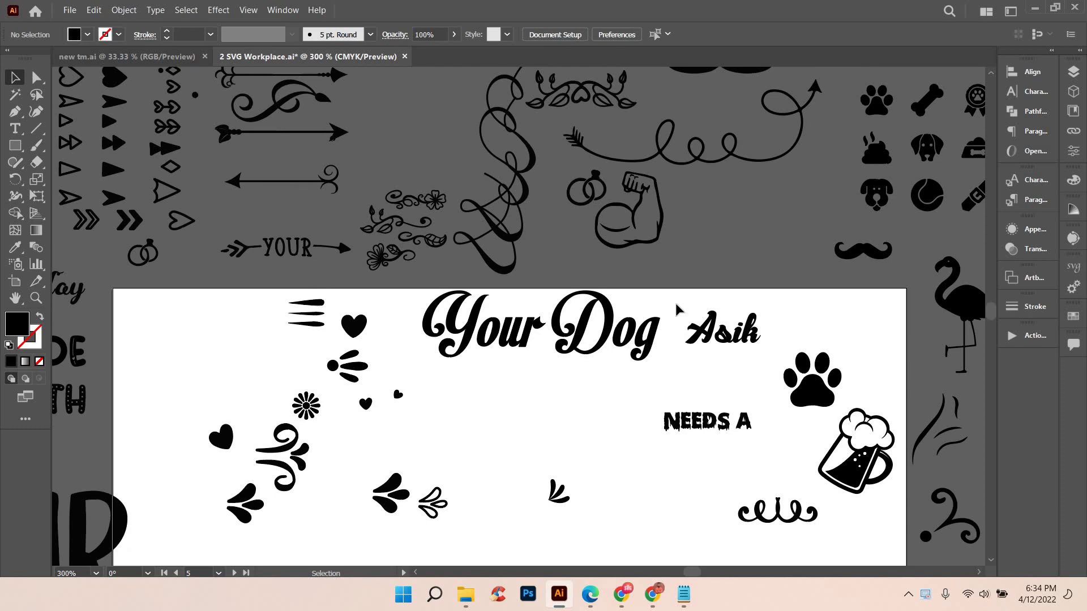
scroll(675, 322, "down", 4)
scroll(674, 338, "down", 4)
scroll(673, 337, "down", 3)
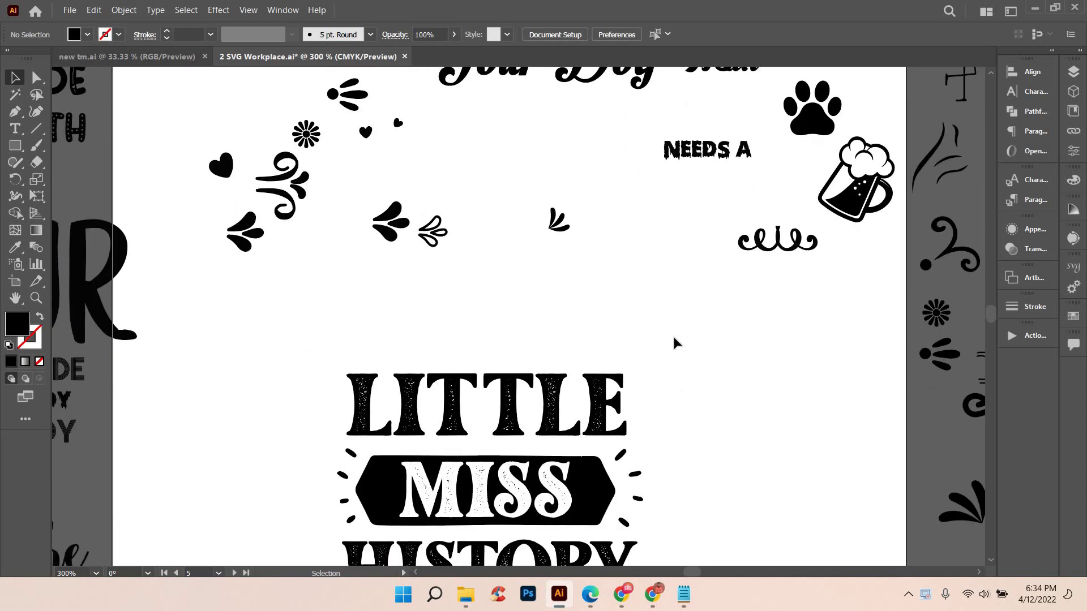
scroll(673, 337, "down", 2)
scroll(674, 338, "up", 3)
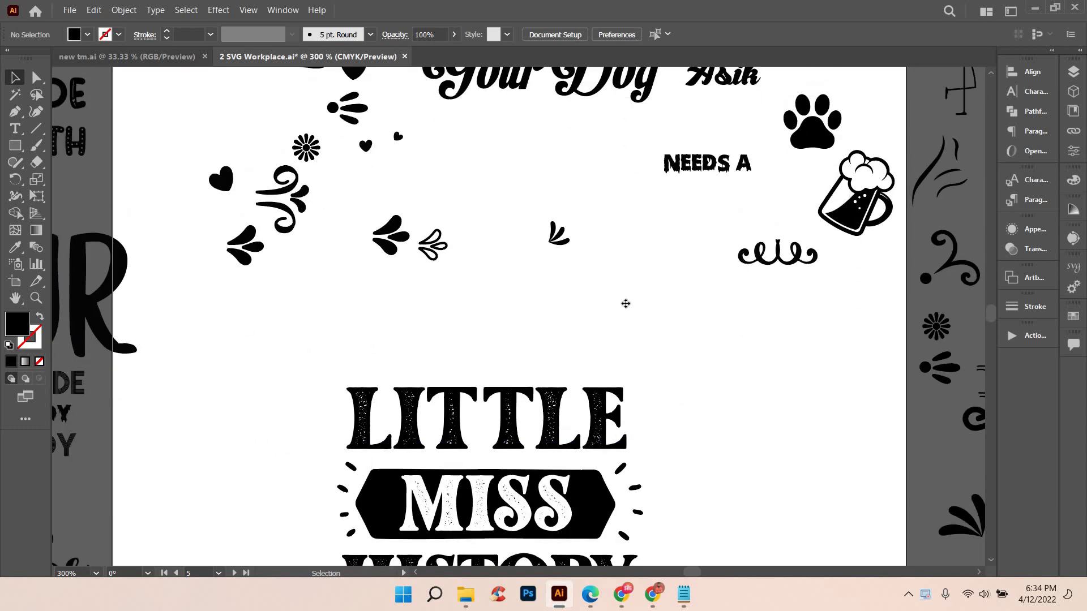
key("ctrl+minus")
key("ctrl+minus")
- Pan across the pasteboard clipart to the decorative ornaments area
mouse_move(399, 305)
left_mouse_down()
mouse_move(406, 353)
mouse_move(175, 385)
left_mouse_up()
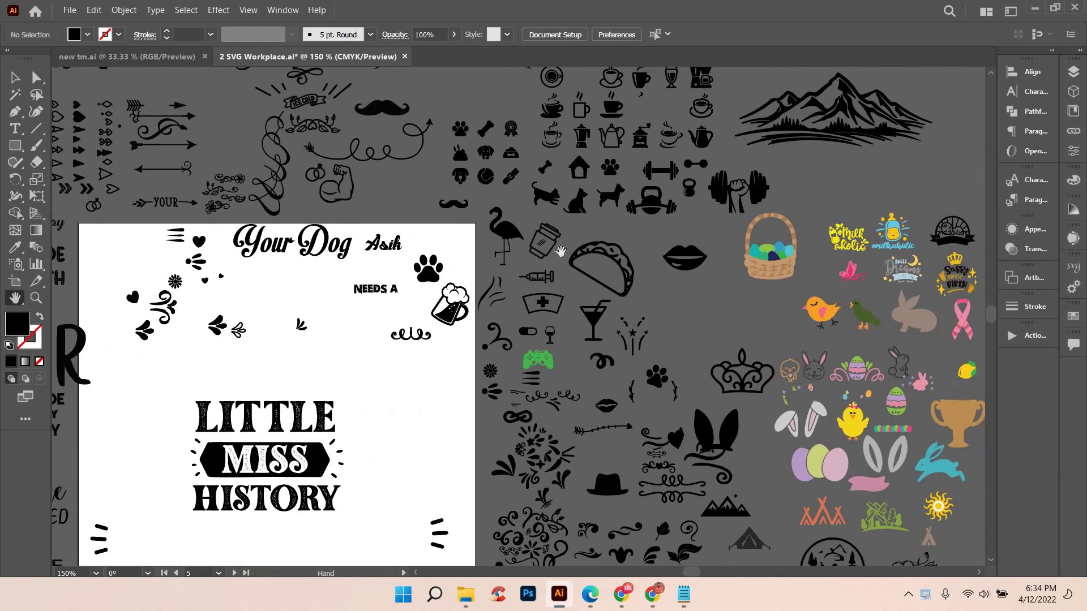
mouse_move(515, 138)
left_mouse_down()
mouse_move(442, 237)
mouse_move(481, 395)
left_mouse_up()
mouse_move(447, 333)
left_mouse_down()
mouse_move(457, 415)
mouse_move(432, 352)
left_mouse_up()
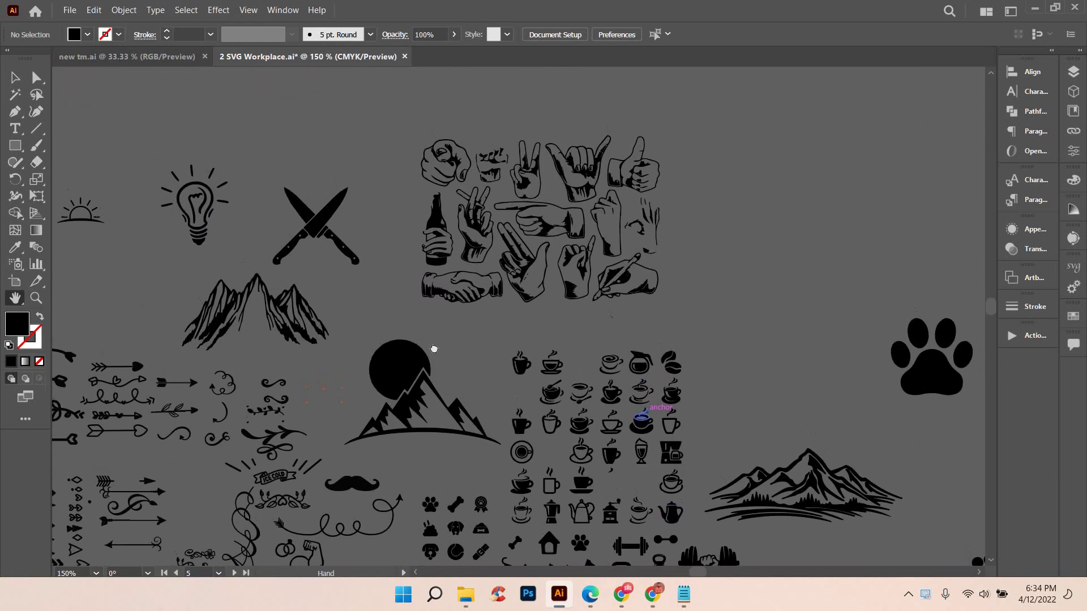
left_click_drag(419, 271, 487, 310)
left_click_drag(490, 359, 501, 376)
left_click_drag(251, 190, 356, 267)
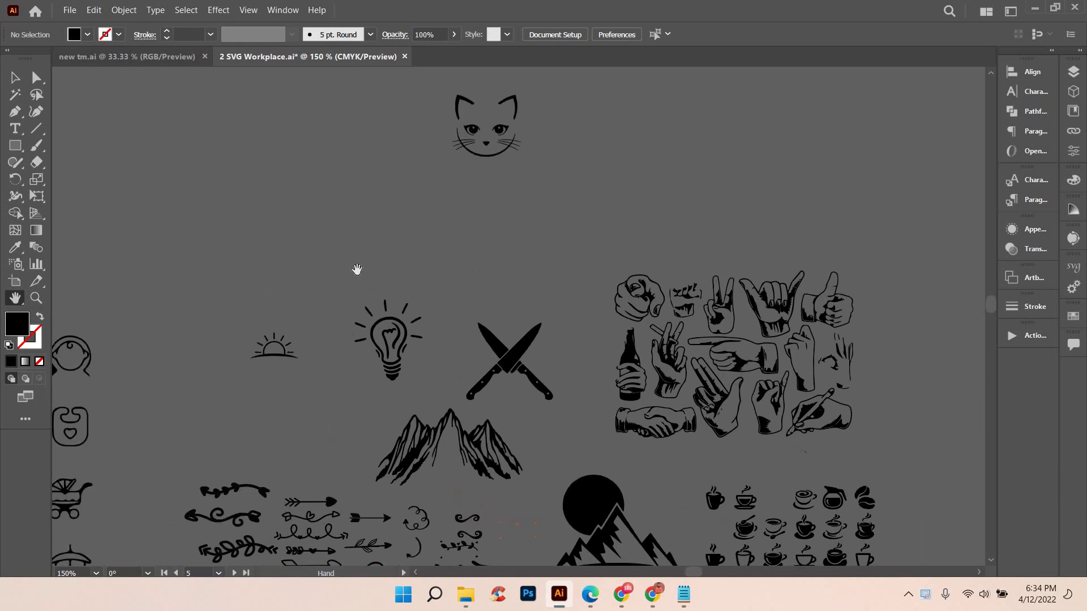
left_click_drag(460, 347, 558, 425)
left_click_drag(316, 374, 374, 452)
left_click_drag(566, 170, 466, 321)
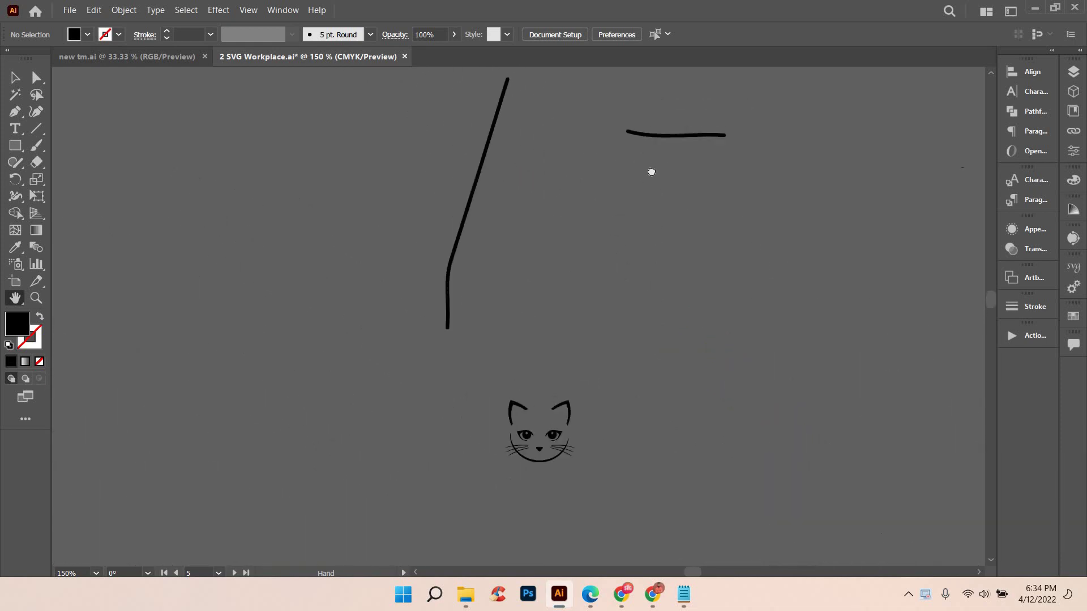
left_click_drag(233, 473, 507, 194)
left_click_drag(325, 403, 376, 354)
left_click_drag(296, 260, 412, 202)
mouse_move(401, 445)
left_mouse_down()
mouse_move(465, 277)
mouse_move(487, 254)
left_mouse_up()
left_click_drag(437, 406, 497, 314)
left_click_drag(562, 270, 543, 288)
left_click_drag(442, 351, 543, 289)
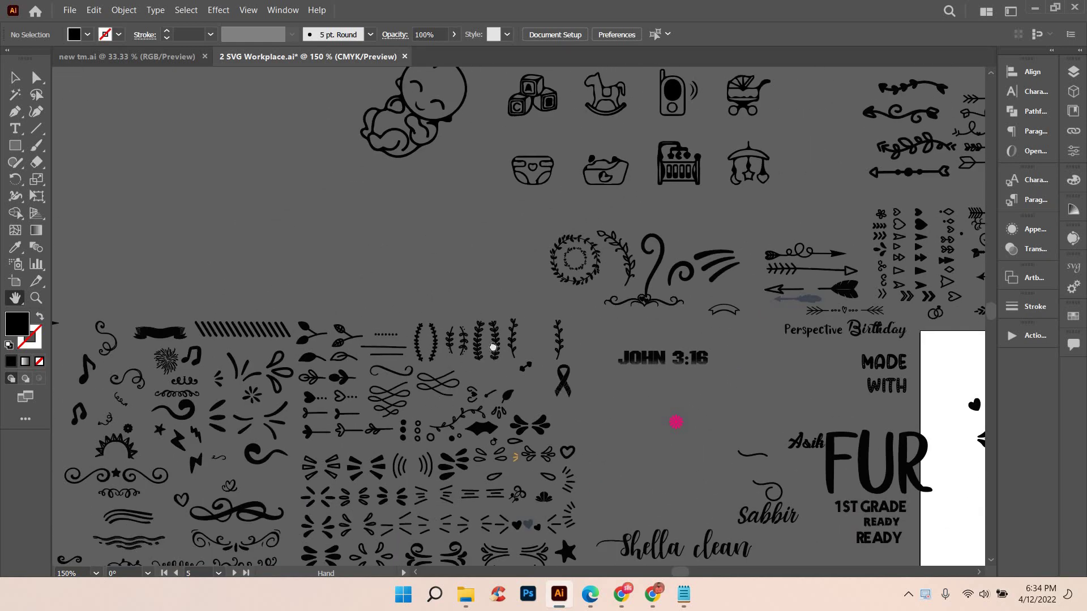
left_click_drag(493, 347, 640, 368)
left_click_drag(618, 410, 623, 303)
left_click_drag(435, 402, 473, 353)
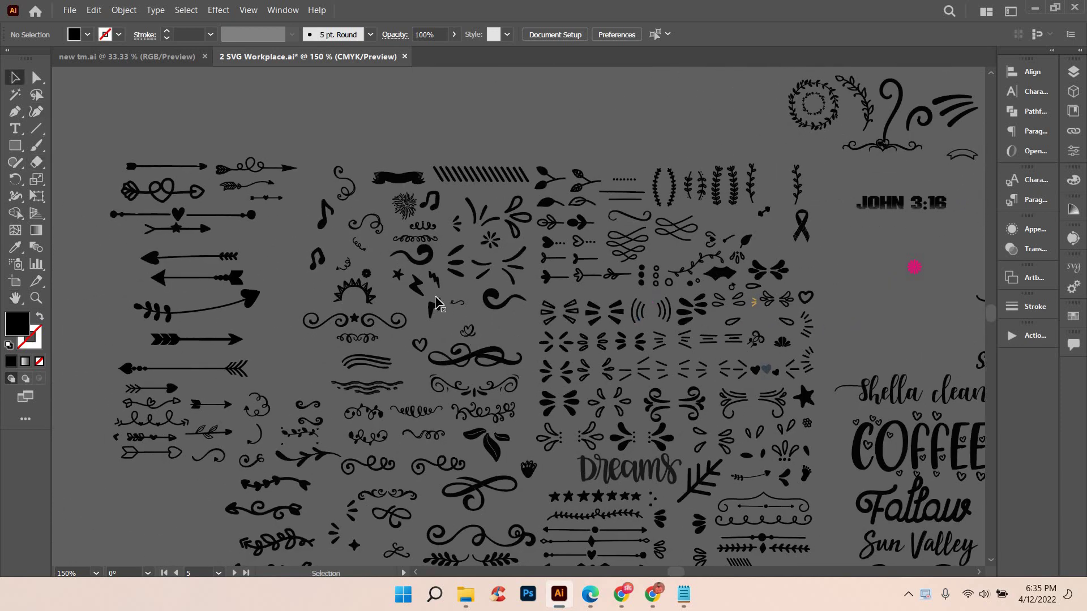
- Bring the lightning-bolt shape over to the HISTORY design and fit the artboard in view
left_click_drag(419, 287, 401, 265)
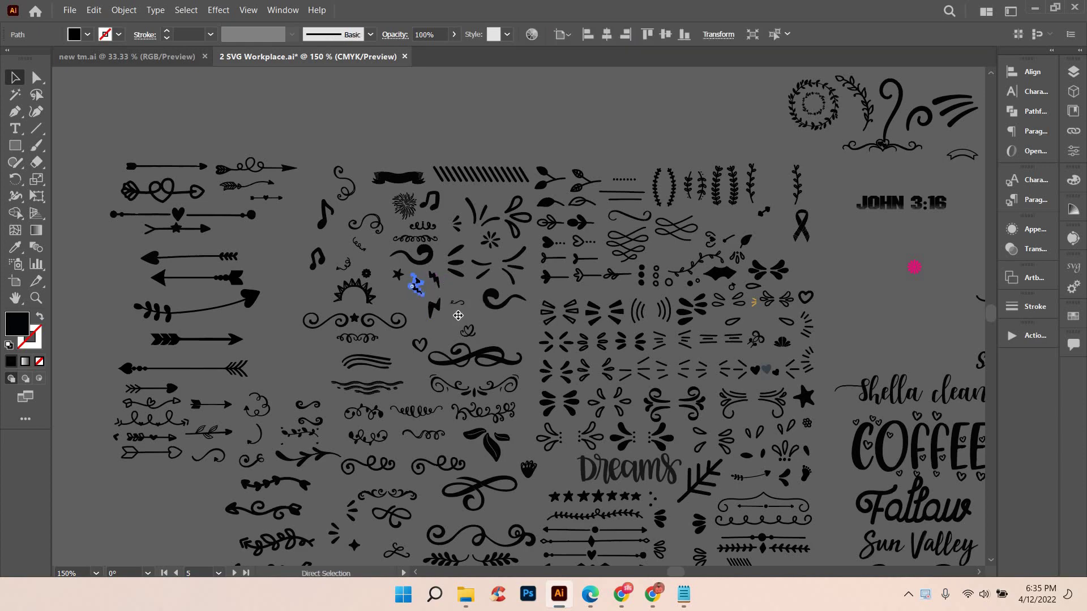
key("ctrl+0")
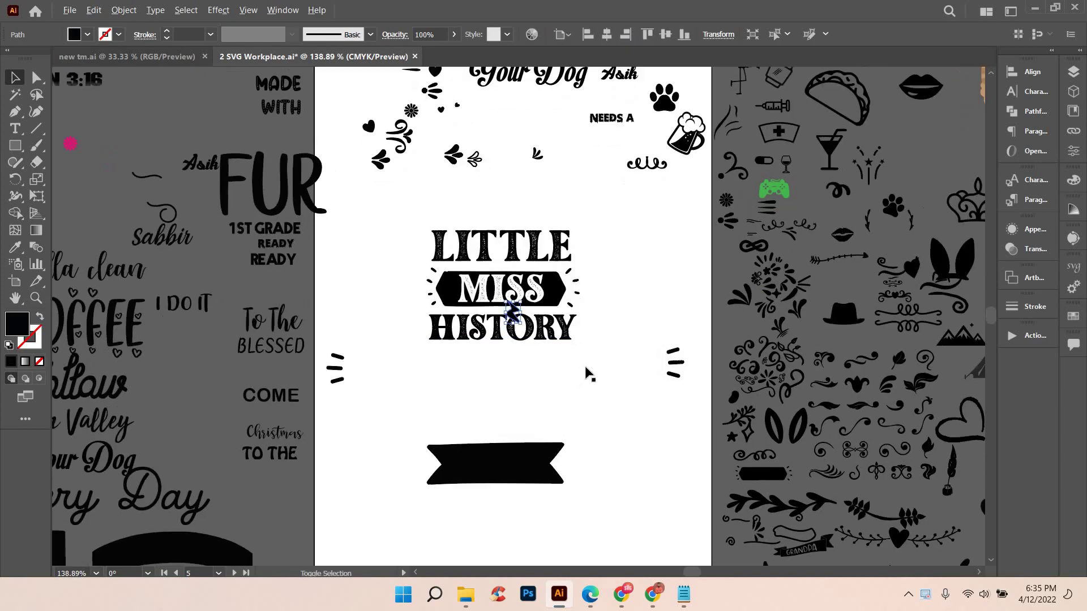
scroll(586, 371, "up", 5)
scroll(633, 338, "up", 2)
scroll(454, 386, "down", 2)
scroll(454, 386, "down", 2)
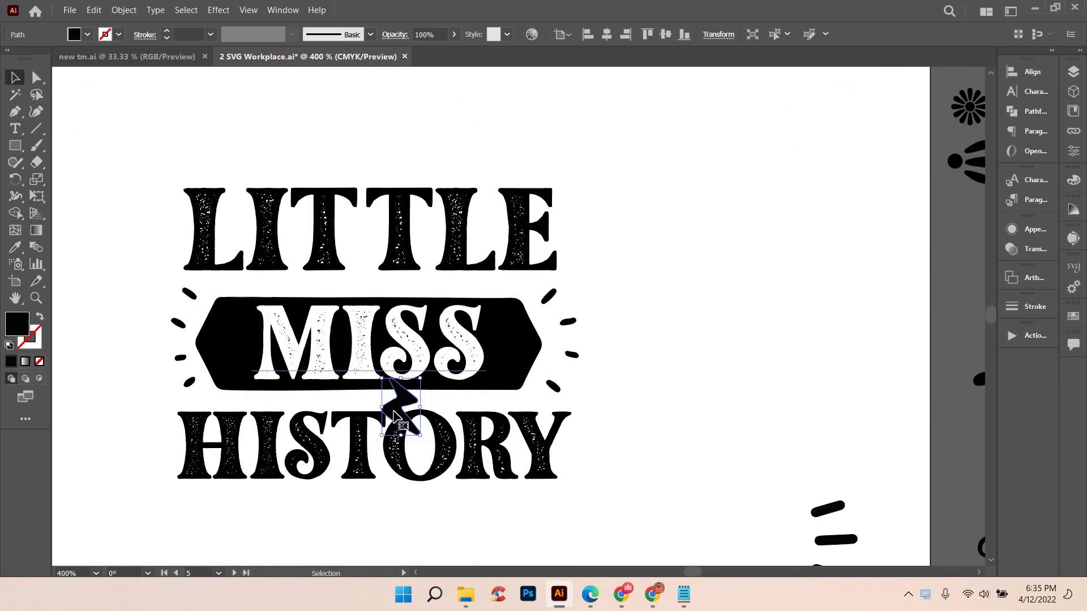
- Shrink the lightning bolt and centre it inside the O of HISTORY
left_click_drag(414, 450, 419, 453)
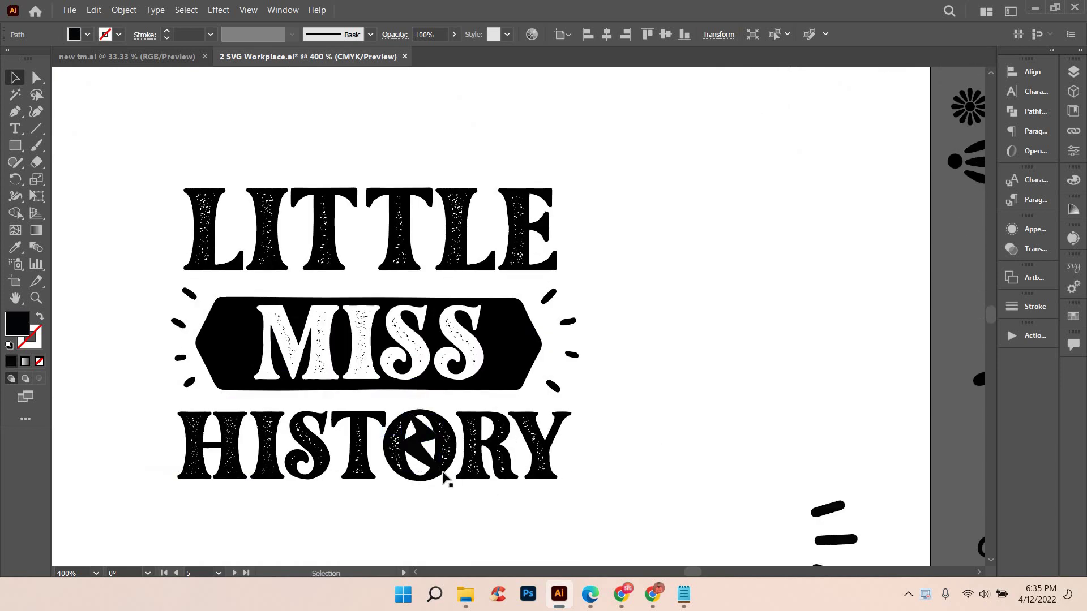
scroll(447, 479, "up", 2)
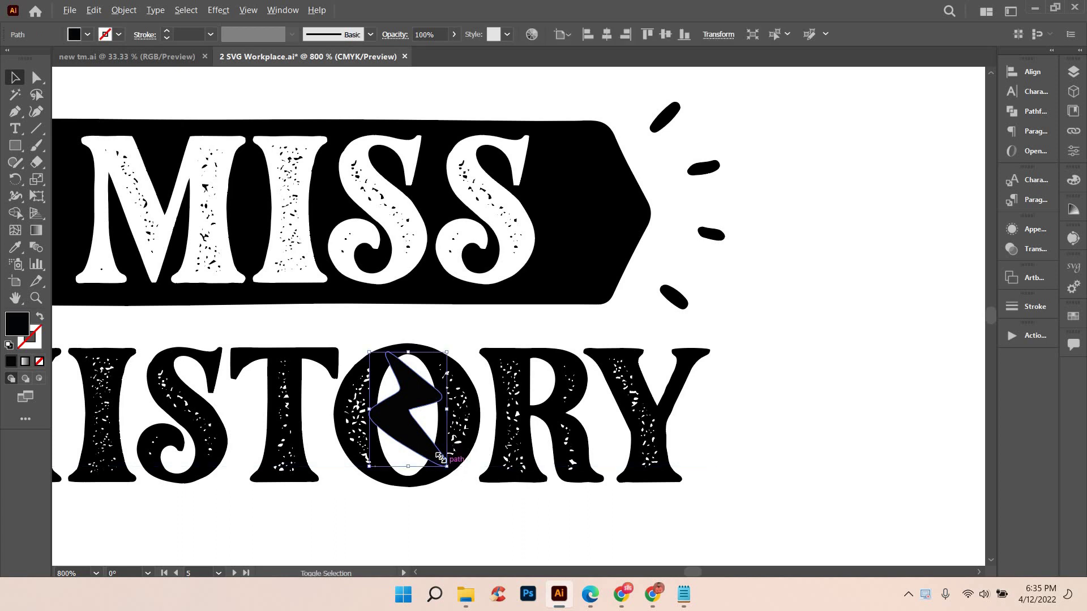
left_click_drag(438, 454, 405, 433)
left_click_drag(429, 516, 439, 511)
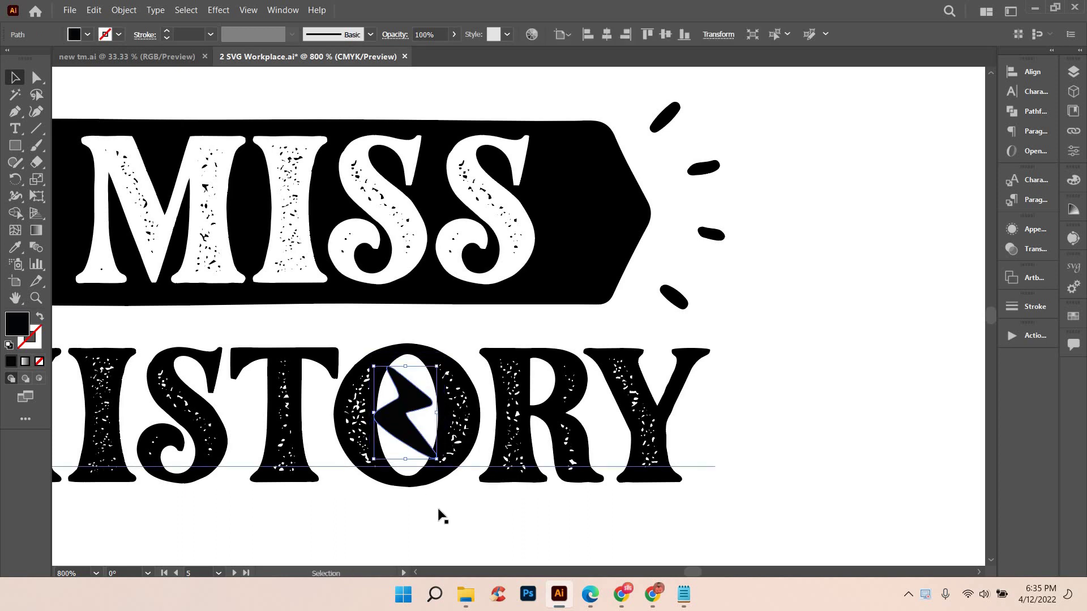
left_click(446, 512)
key("ctrl+minus")
key("ctrl+minus")
key("ctrl+minus")
left_click(644, 397)
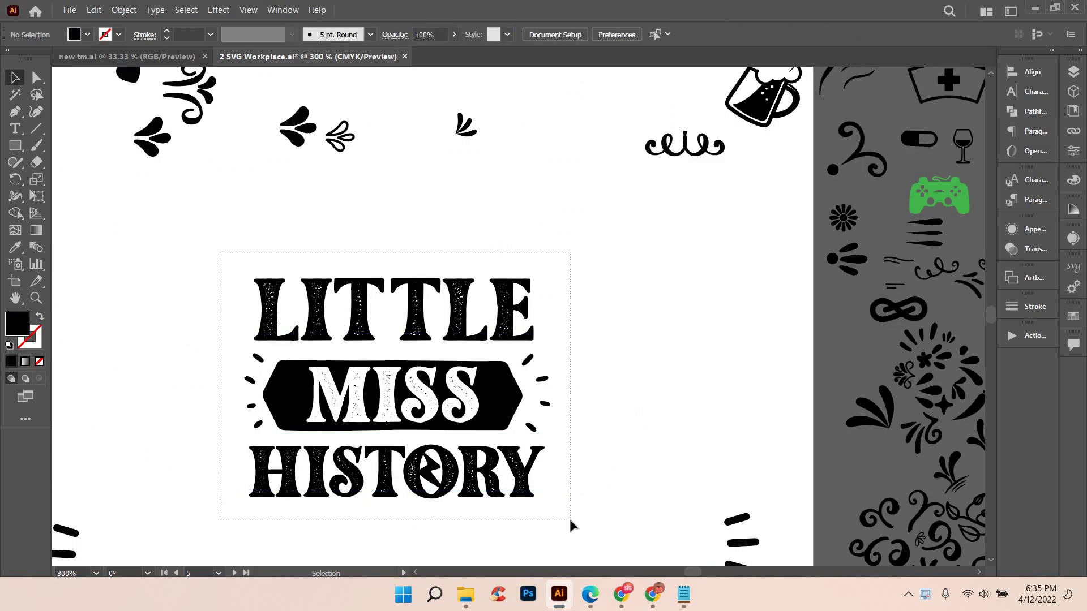
- Expand Appearance and then Expand the LITTLE MISS HISTORY artwork into outlined paths
left_click_drag(571, 525, 572, 515)
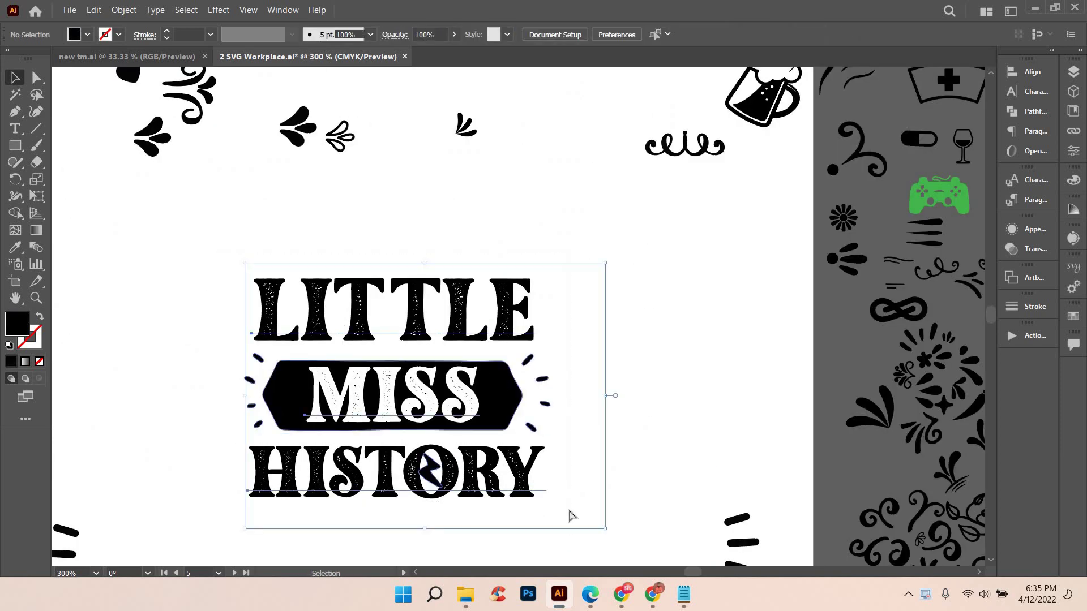
left_click(120, 10)
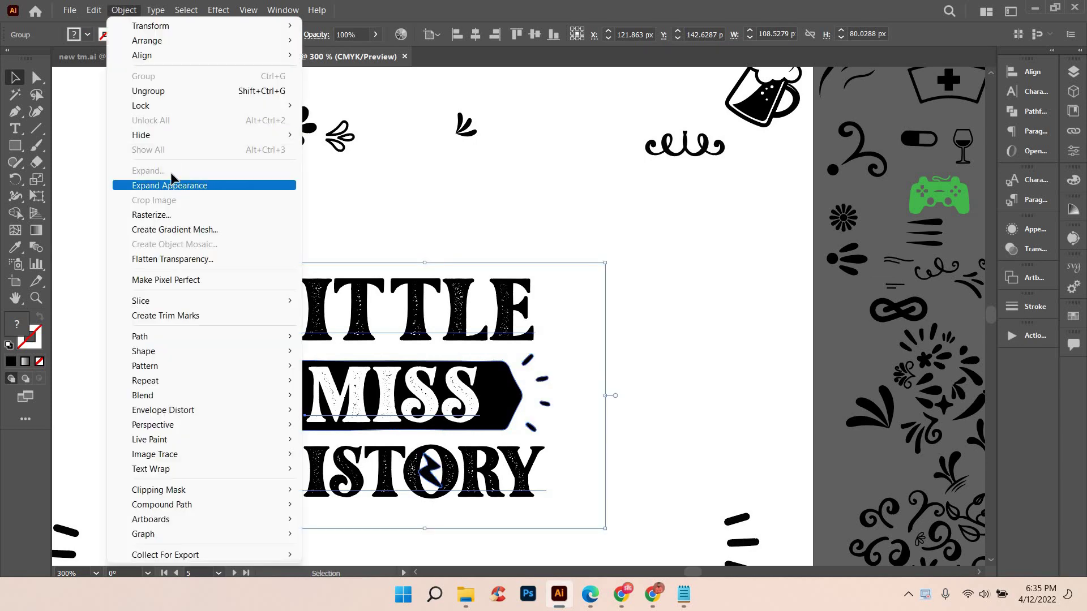
left_click(171, 185)
left_click(124, 10)
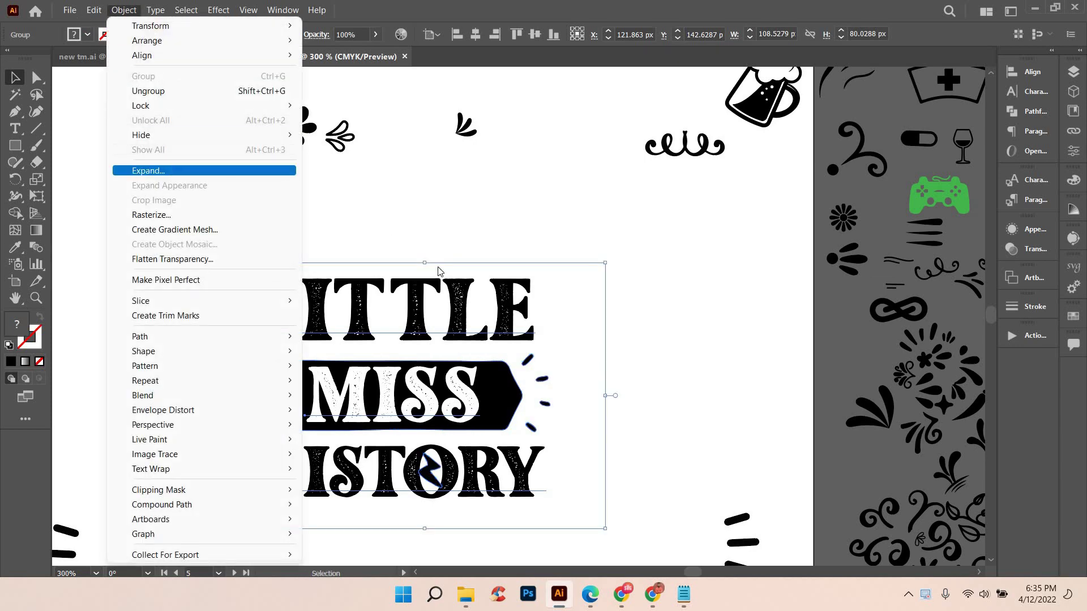
key("Return")
left_click(506, 377)
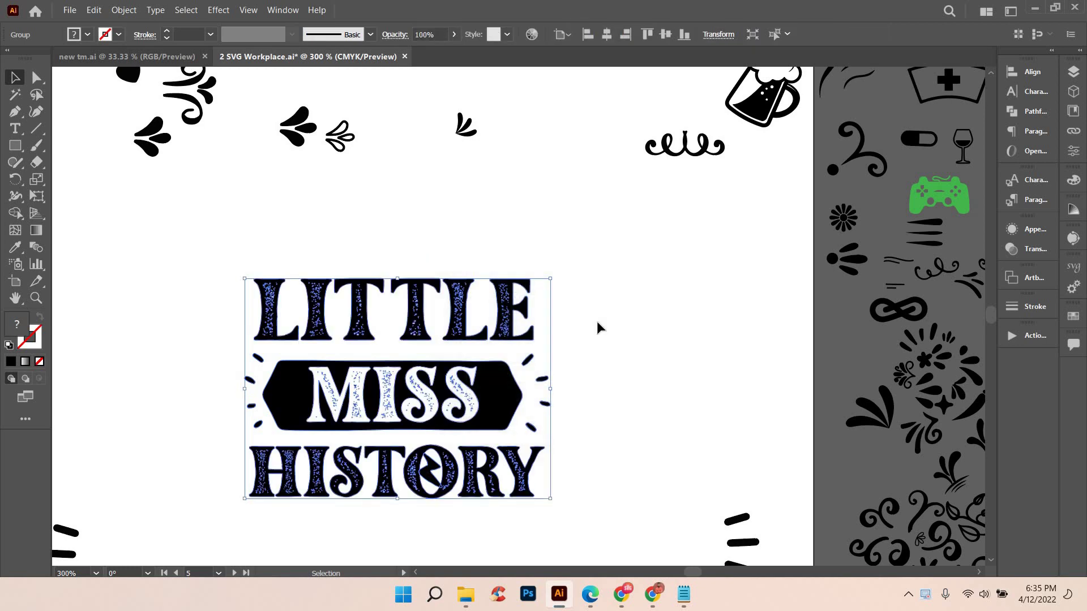
- Select the entire expanded design and cut it to the clipboard
left_click(600, 328)
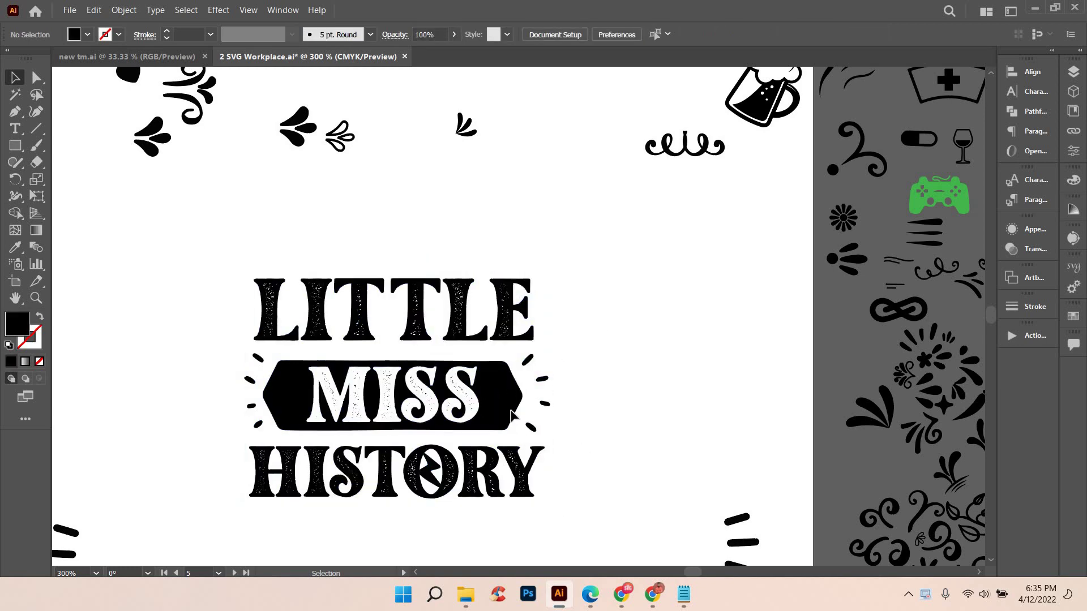
left_click_drag(564, 504, 232, 258)
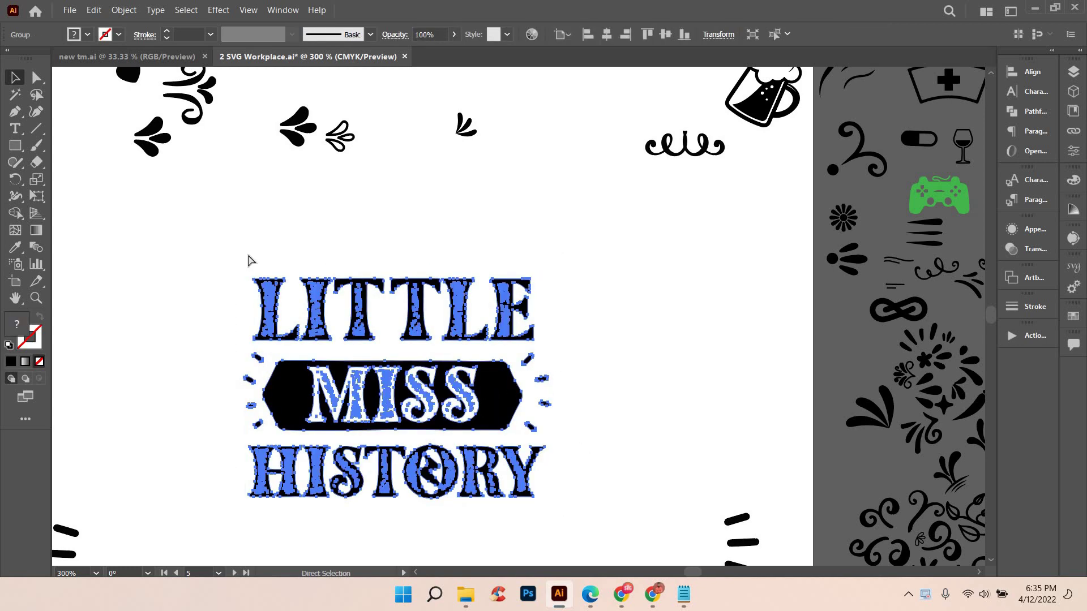
key("ctrl+x")
- Paste the design into the tm.ai T-shirt mockup and enlarge it across the chest
key("ctrl+Tab")
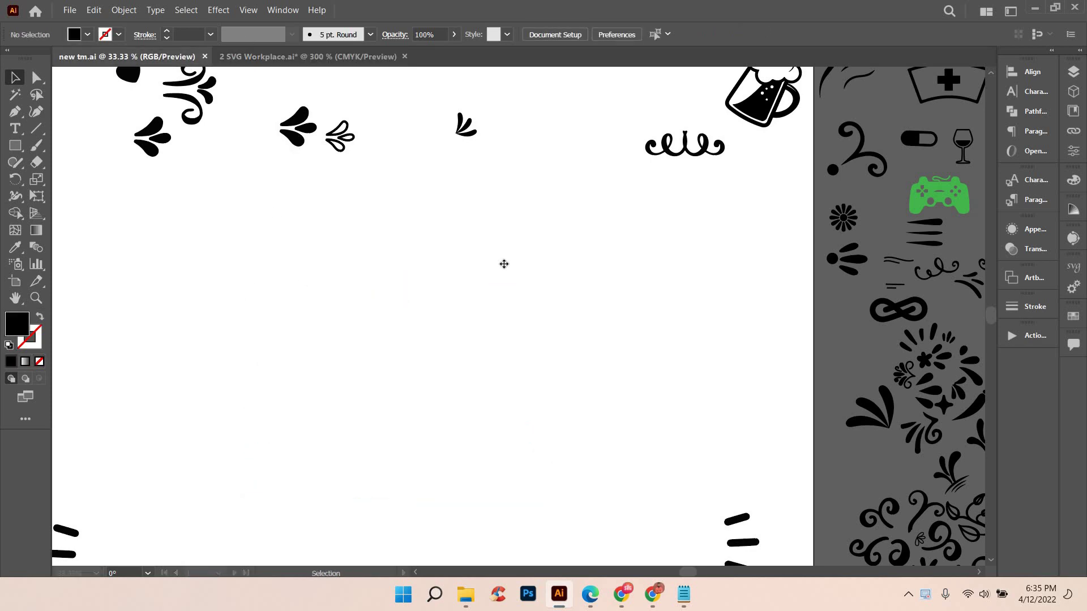
key("ctrl+v")
scroll(582, 298, "up", 2)
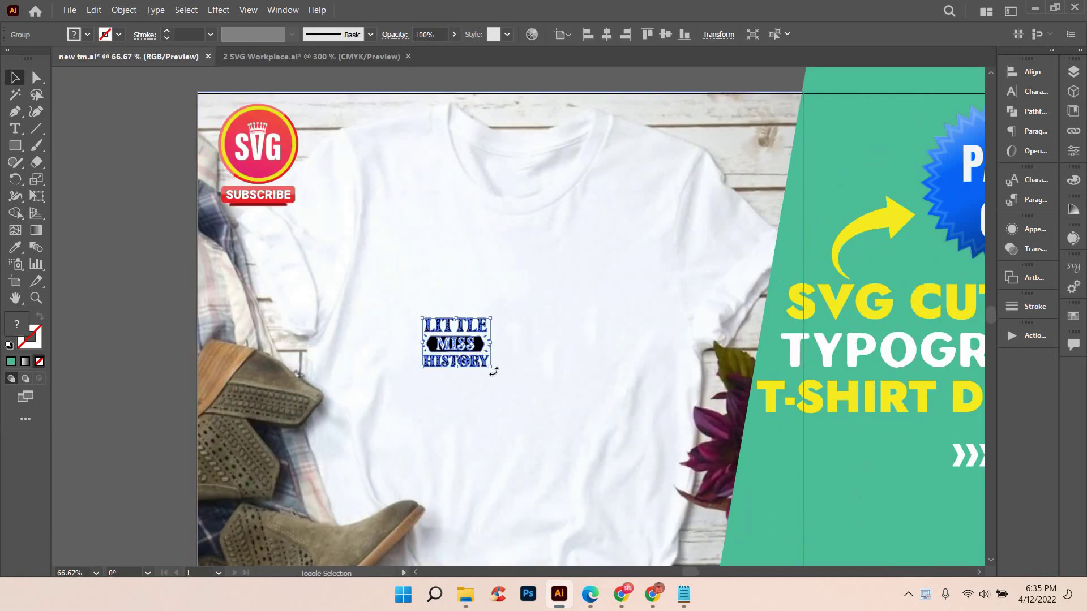
mouse_move(492, 367)
left_mouse_down()
mouse_move(557, 372)
mouse_move(535, 357)
left_mouse_up()
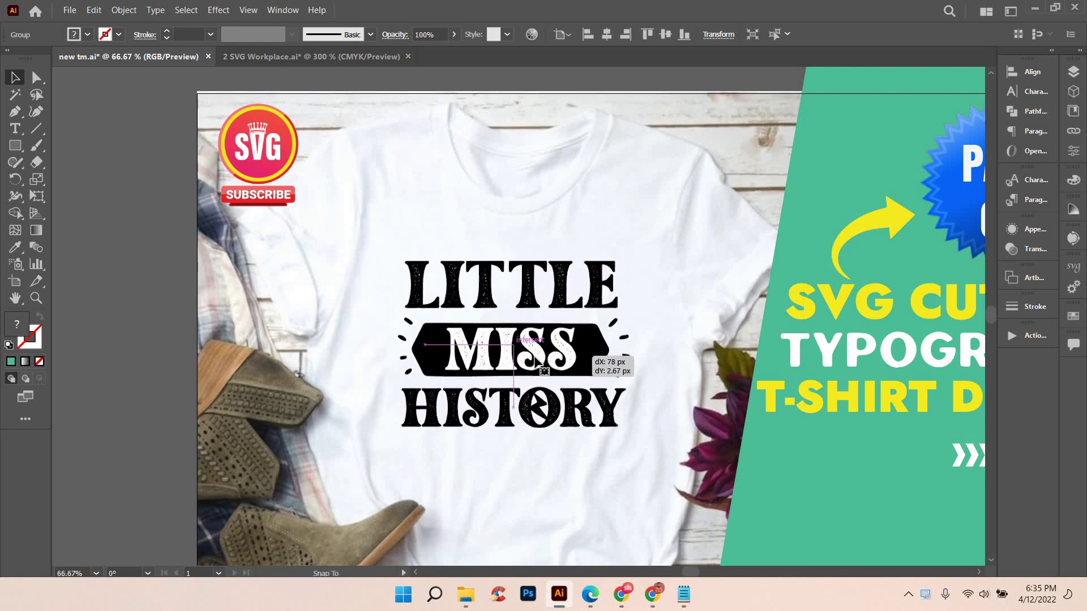
- Inside the group, colour the MISS letters white with the Eyedropper, then exit isolation
double_click(534, 358)
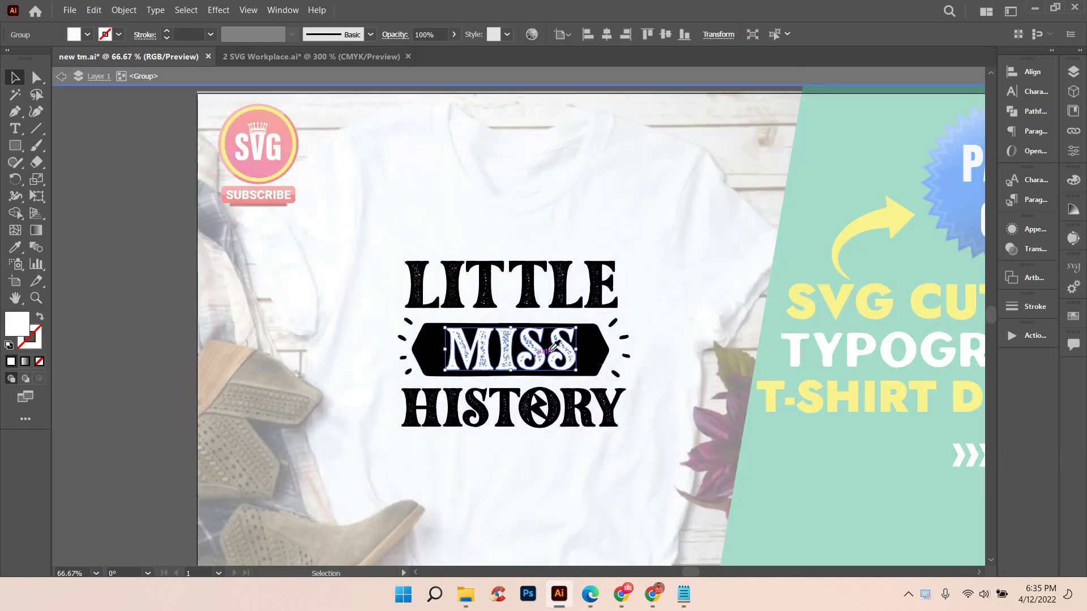
key("i")
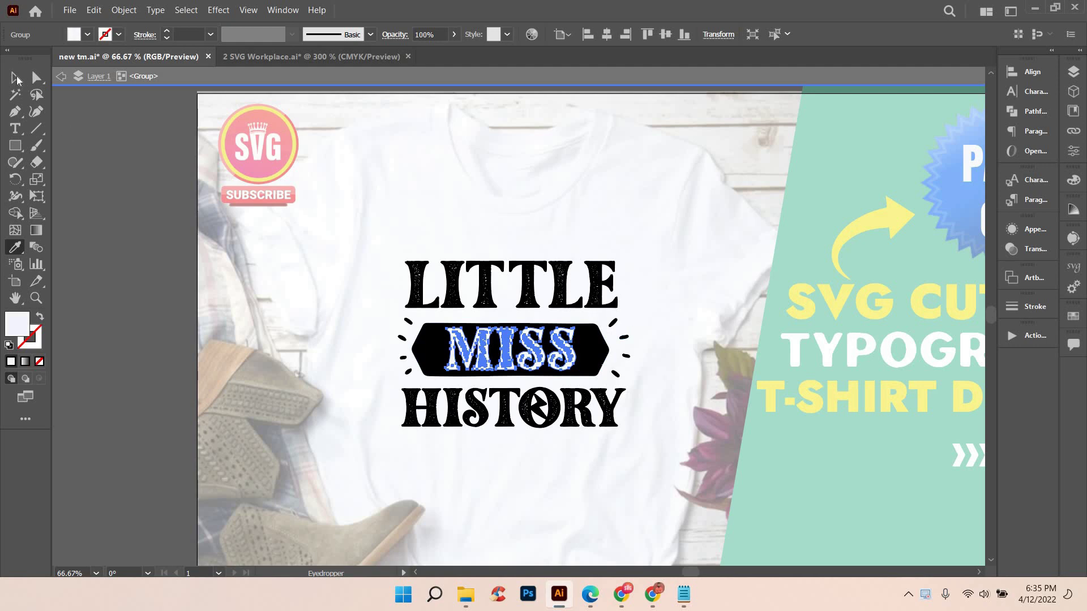
key("v")
left_click(110, 174)
double_click(120, 174)
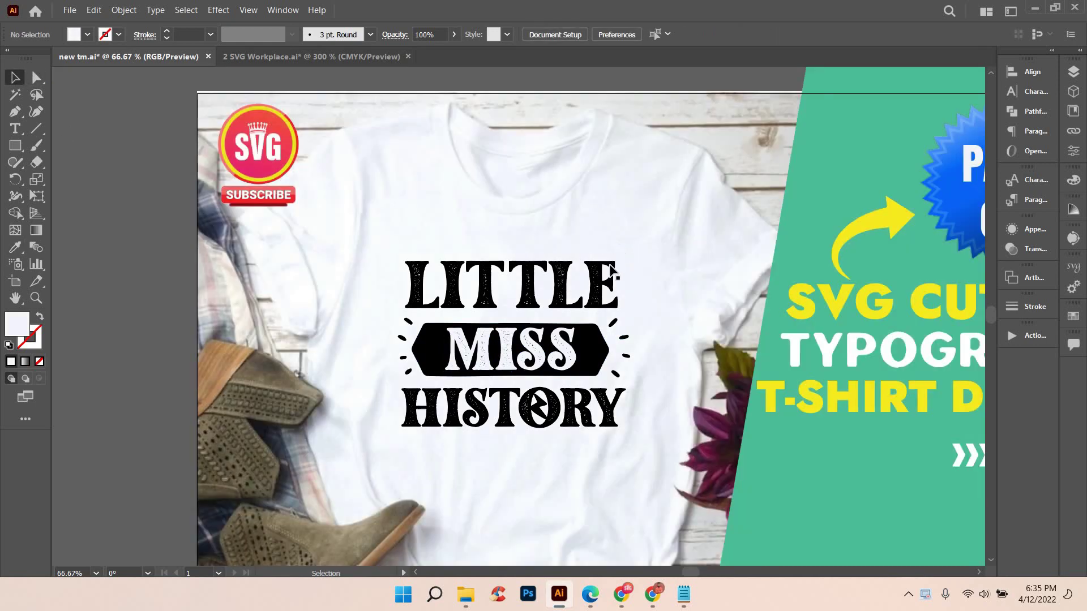
- Shrink the LITTLE MISS HISTORY design slightly to fit the shirt's chest
key("ctrl+minus")
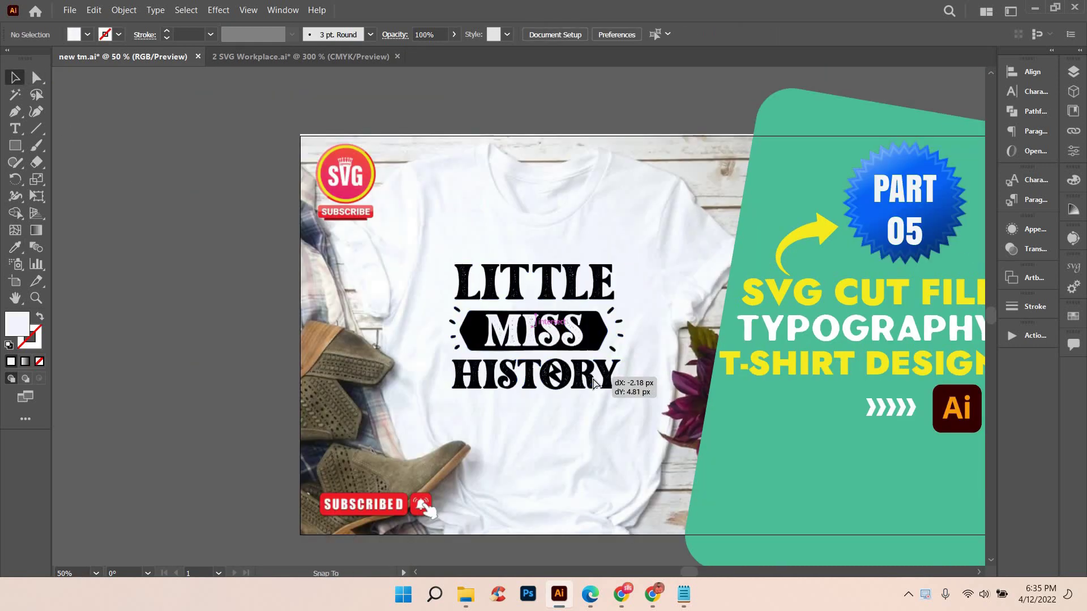
left_click(621, 388)
left_click_drag(626, 394, 584, 377)
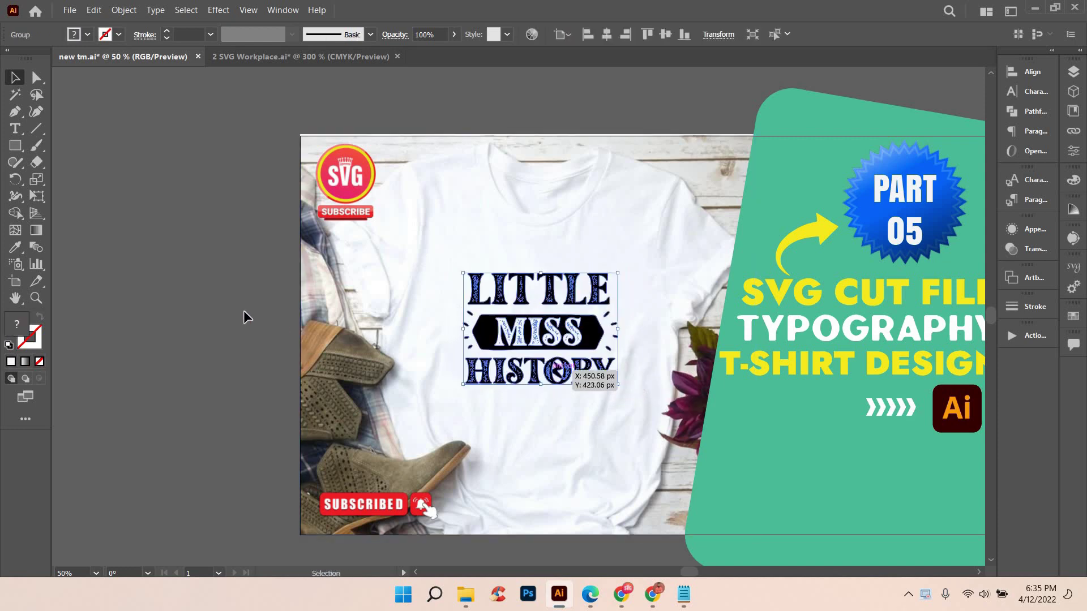
left_click(250, 293)
scroll(250, 284, "down", 2, "alt")
- Move the IT'S COOL TO BE YOU artwork to the right of the colour palette
scroll(253, 272, "up", 2)
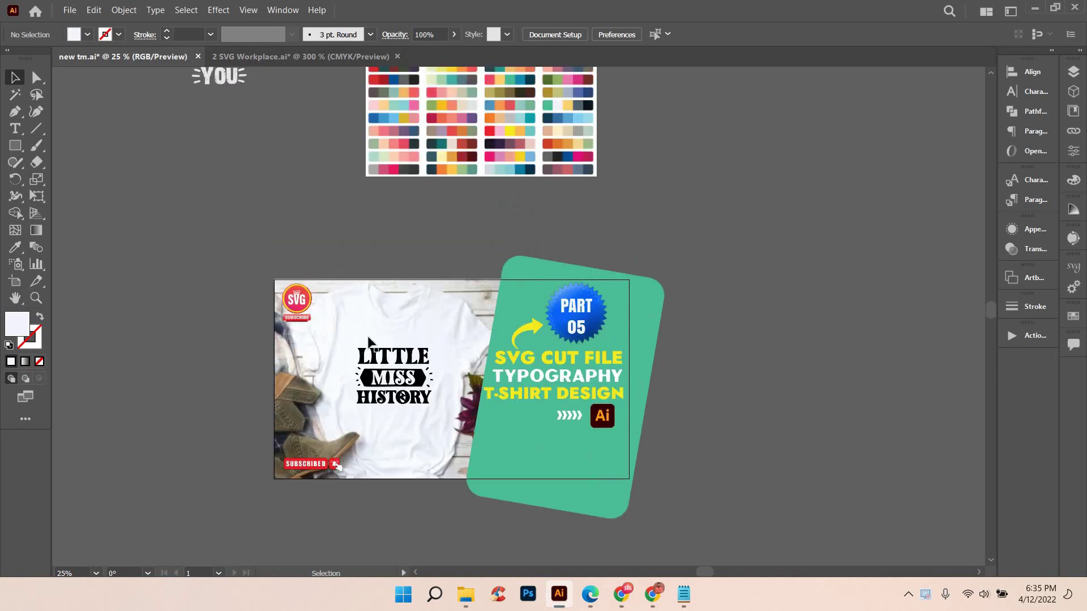
scroll(237, 271, "up", 2)
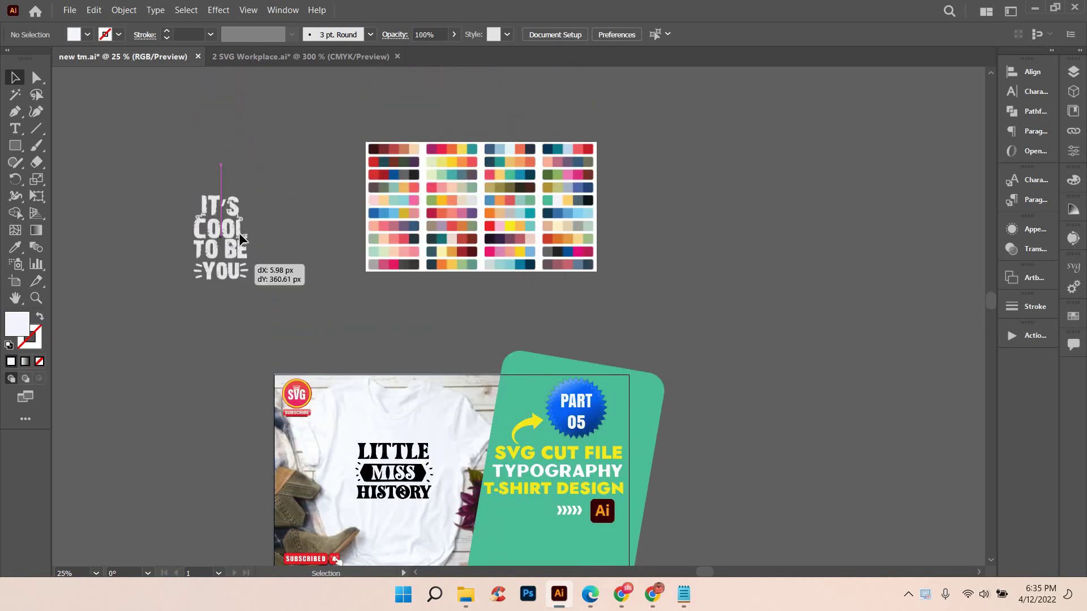
left_click_drag(235, 269, 243, 338)
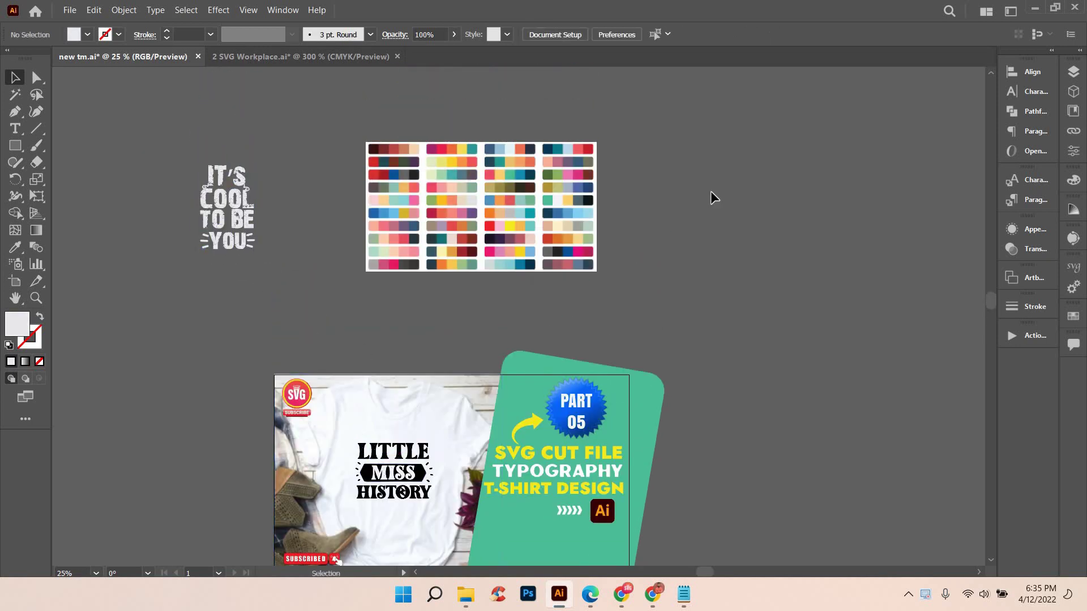
left_click_drag(226, 207, 664, 207)
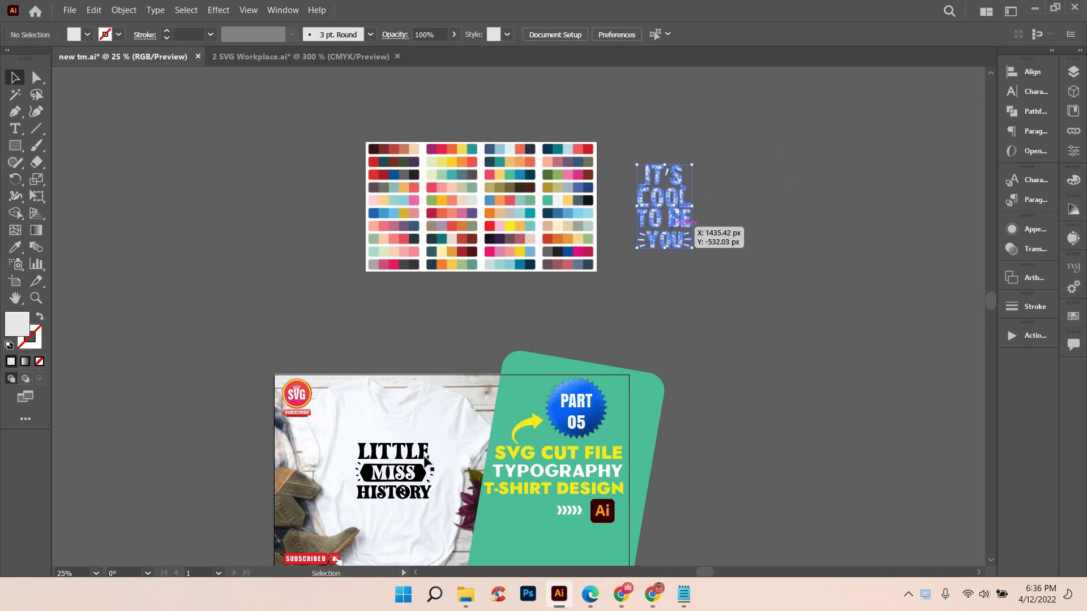
- Place a copy of the LITTLE MISS HISTORY design beside IT'S COOL TO BE YOU and fit the artboard
left_click(424, 461)
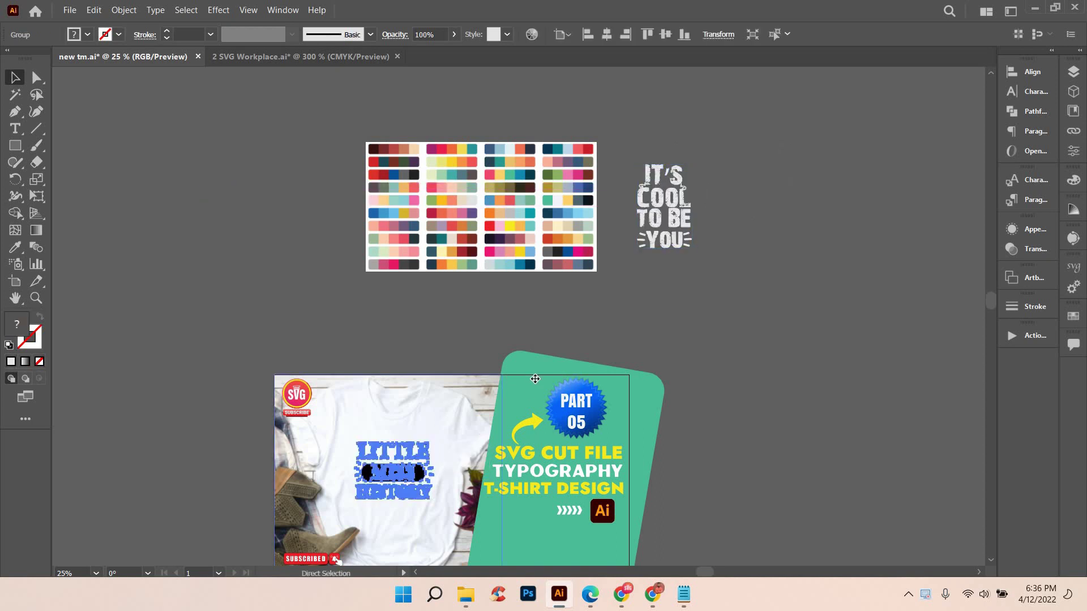
mouse_move(393, 476)
left_mouse_down()
mouse_move(760, 207)
mouse_move(746, 206)
left_mouse_up()
left_click(468, 403)
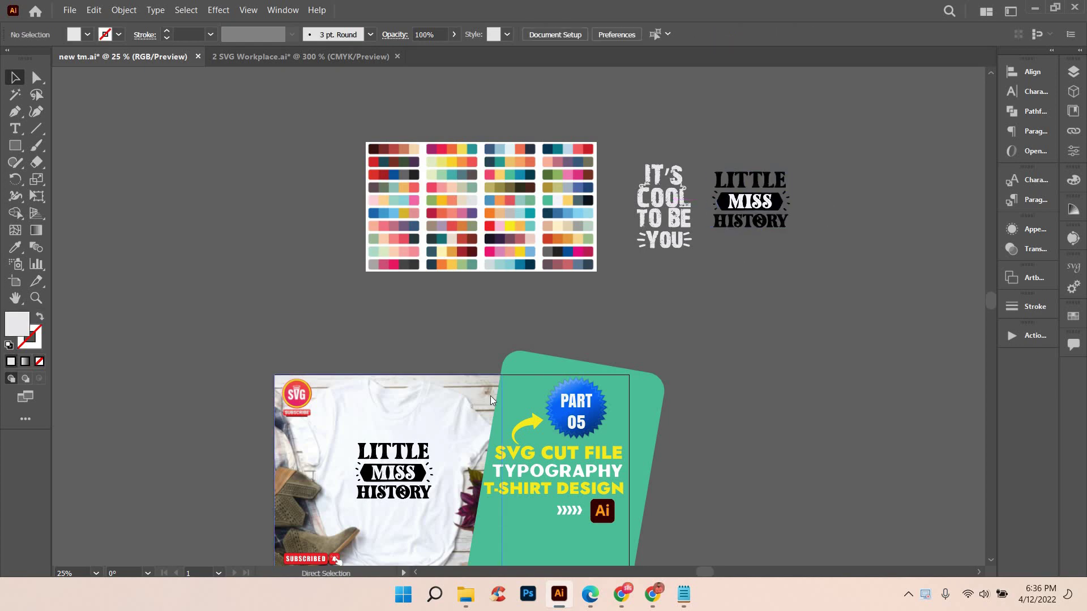
key("ctrl+o")
left_click(498, 315)
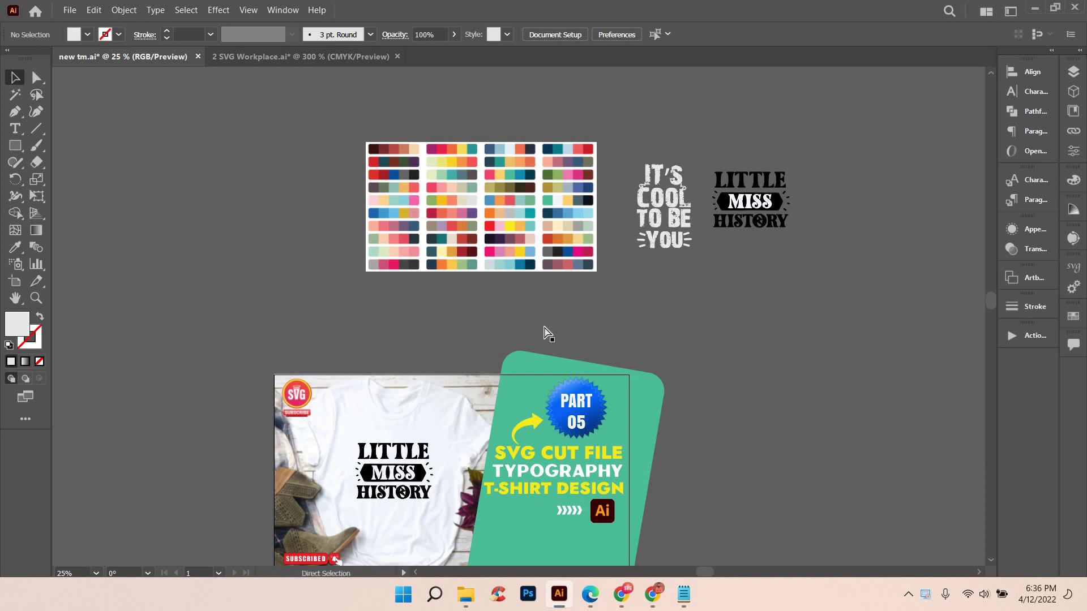
key("ctrl+0")
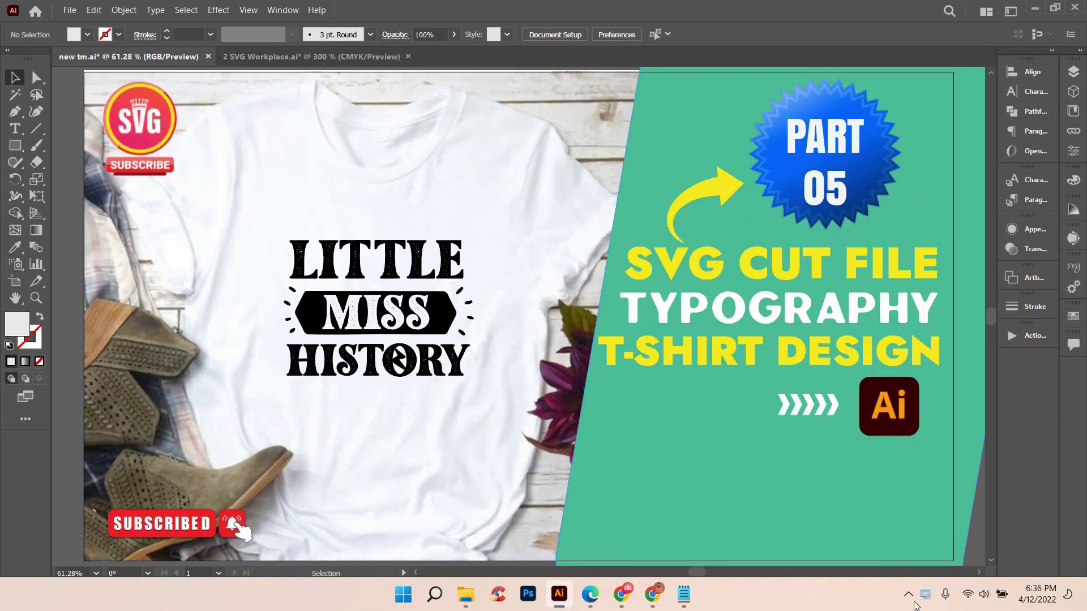